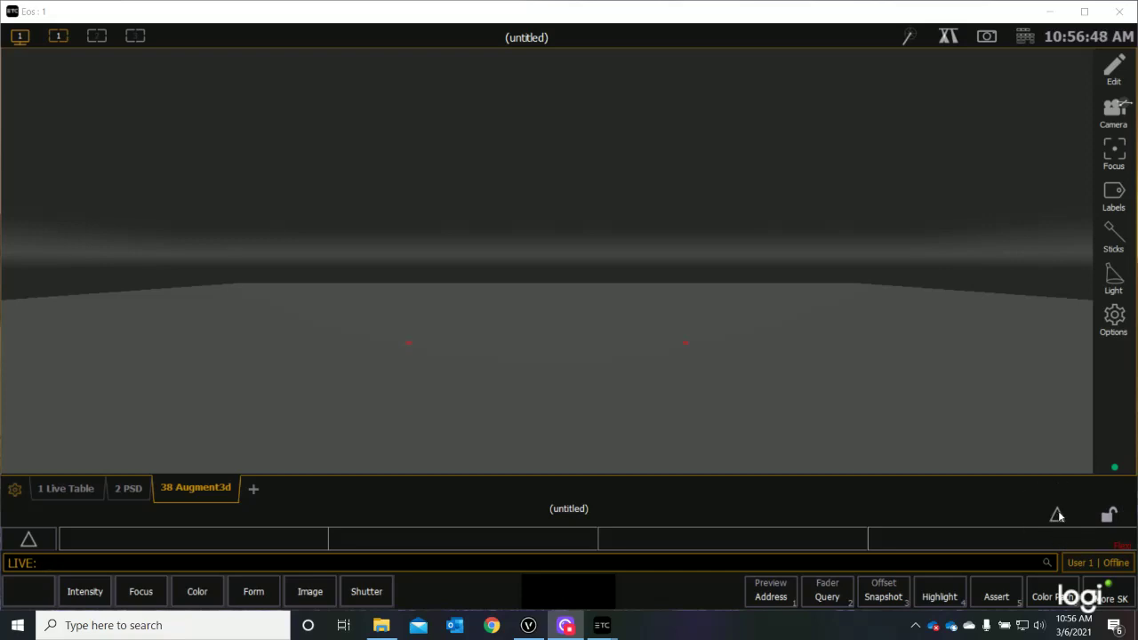
# Step: Open the file browser's import options and expand the Augment3d (From Vectorworks) import source
pyautogui.click(1058, 514)
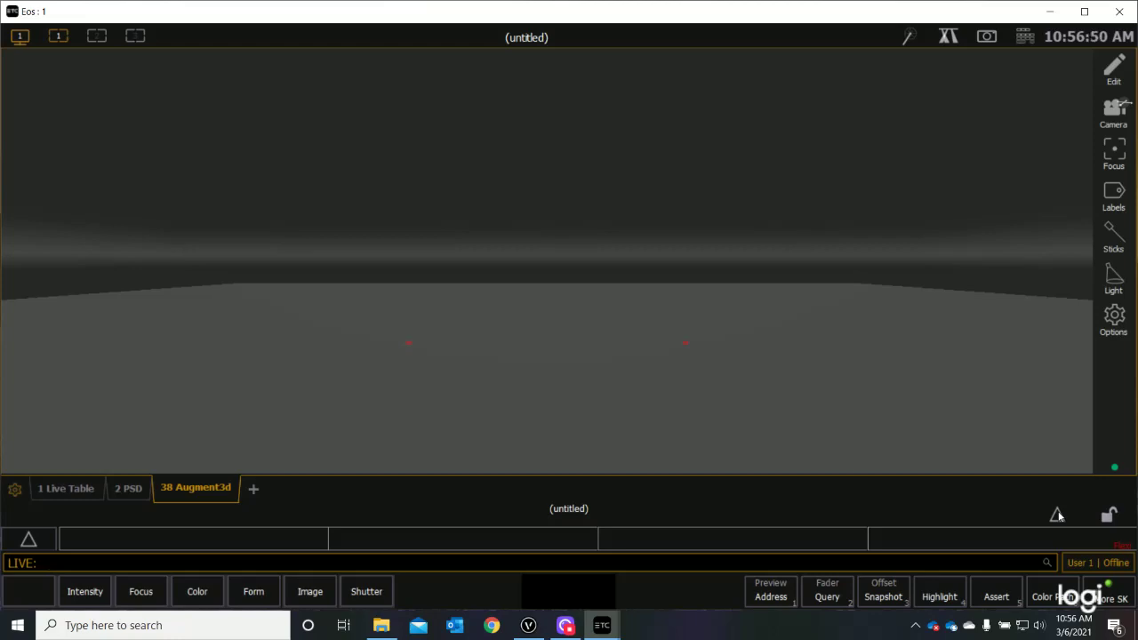
pyautogui.click(1057, 513)
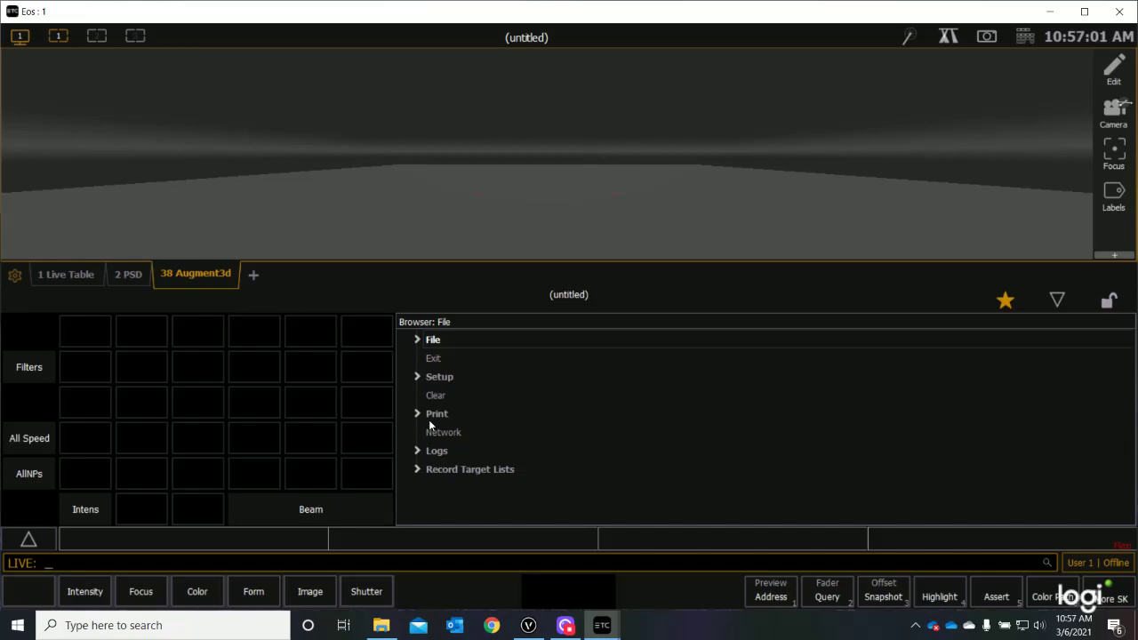
pyautogui.click(417, 341)
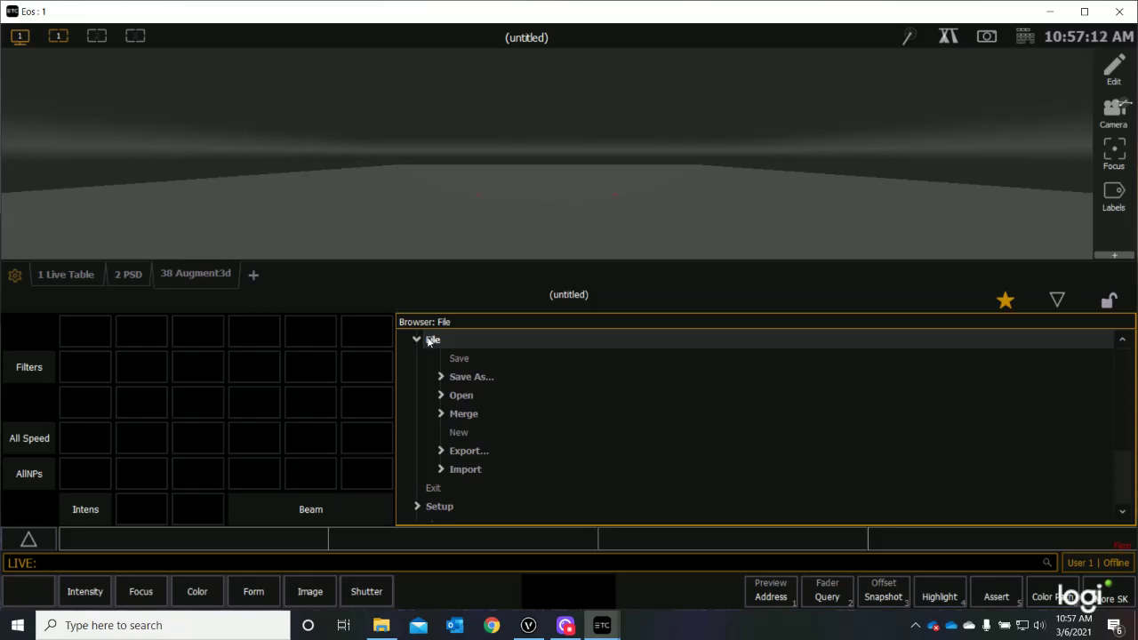
pyautogui.click(442, 471)
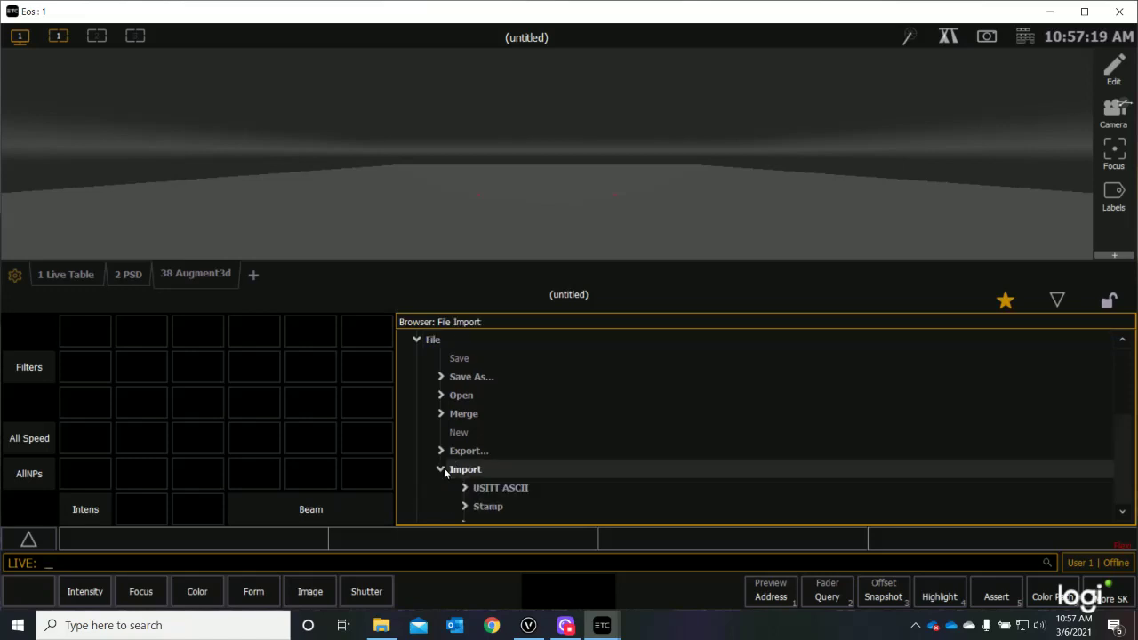
pyautogui.scroll(-6, 551, 433)
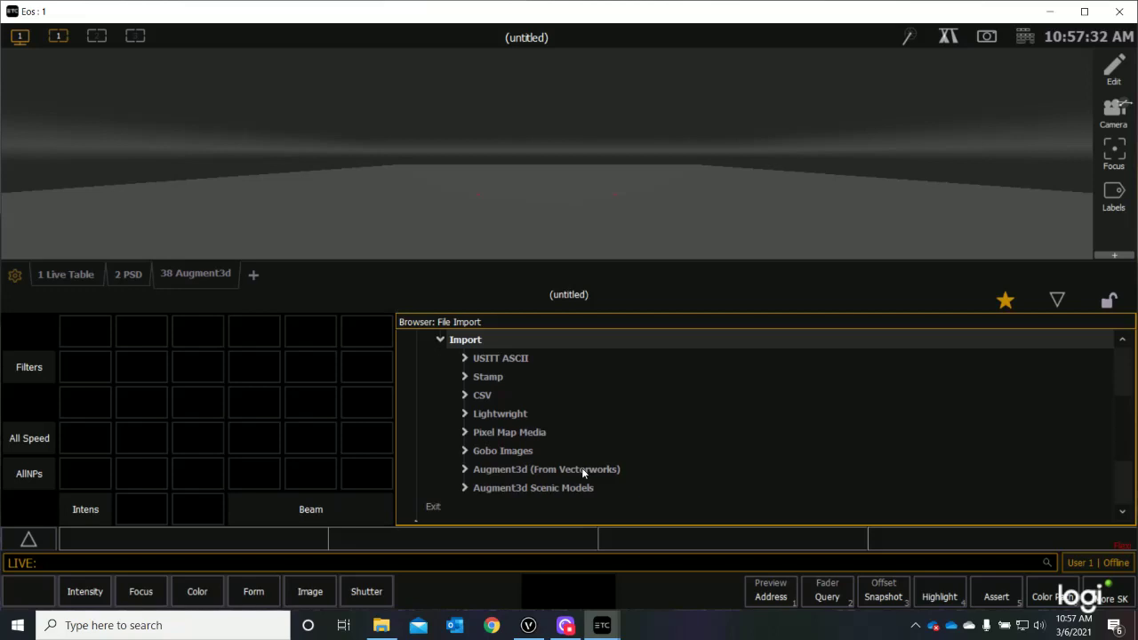
pyautogui.click(464, 469)
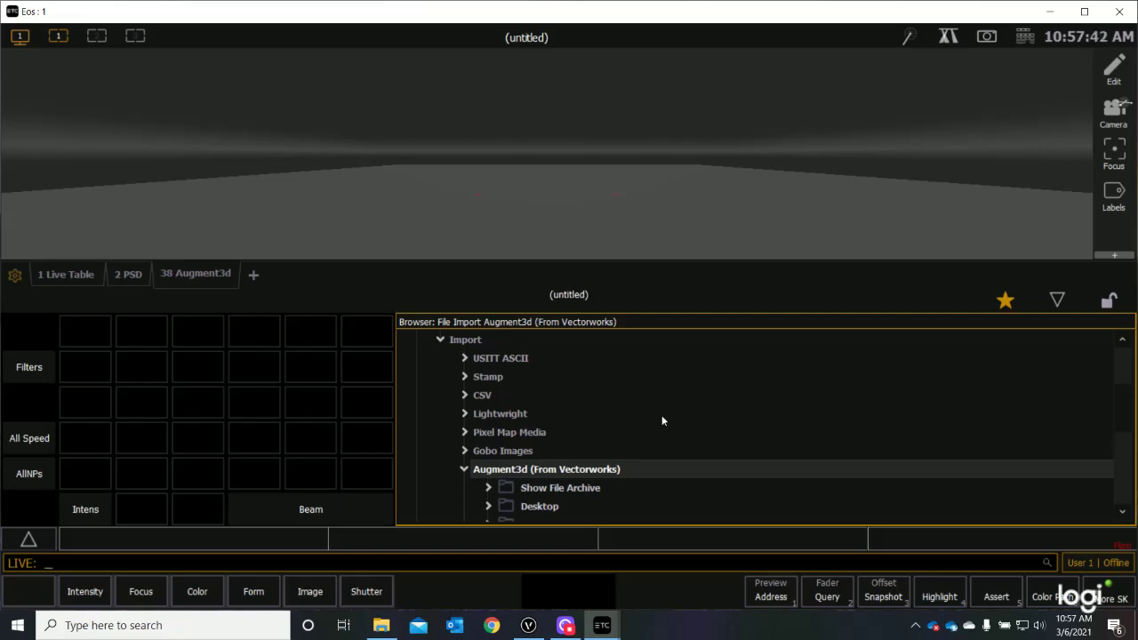
# Step: Choose Light Lab- Drafting Class.a3d from the Desktop as the Augment3d import file
pyautogui.scroll(-1, 662, 418)
pyautogui.scroll(-3, 662, 418)
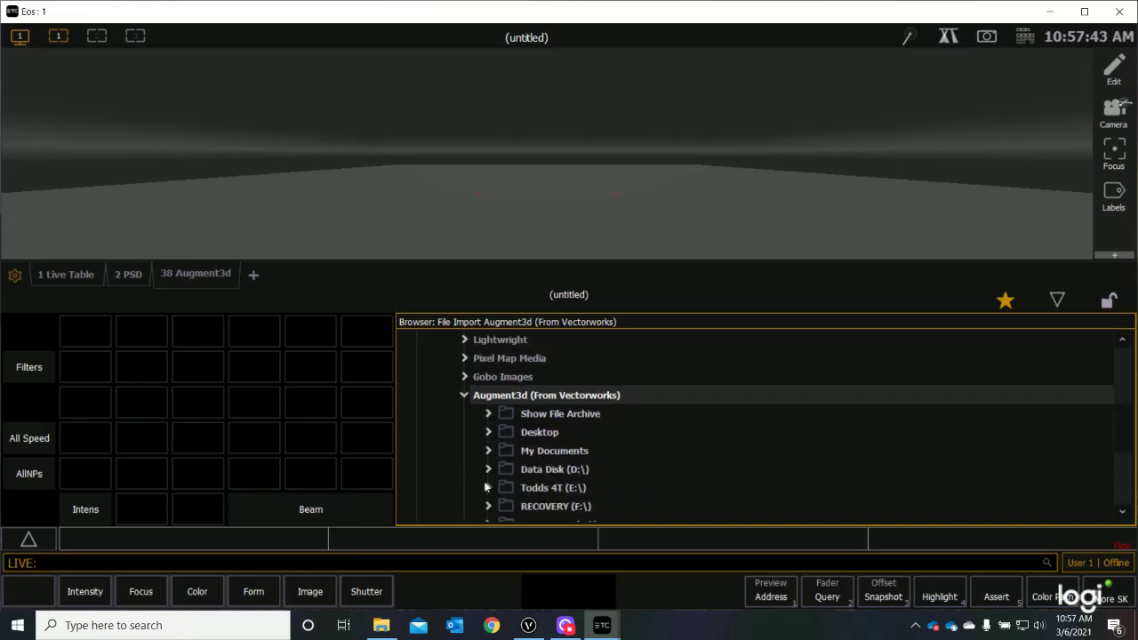
pyautogui.click(488, 433)
pyautogui.scroll(-4, 569, 447)
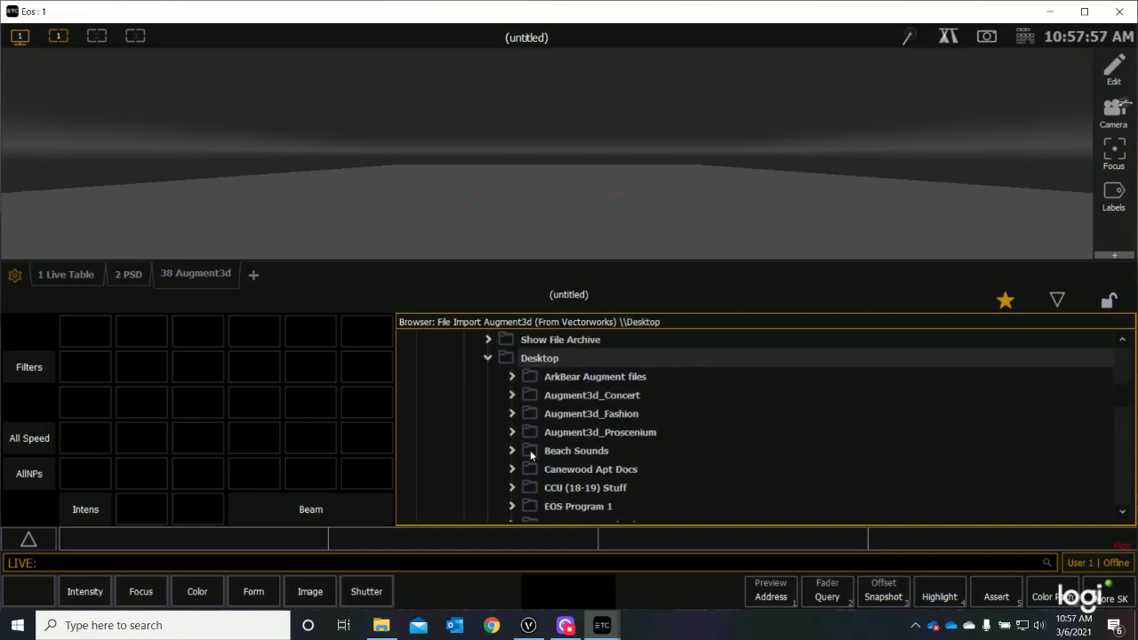
pyautogui.scroll(-5, 588, 449)
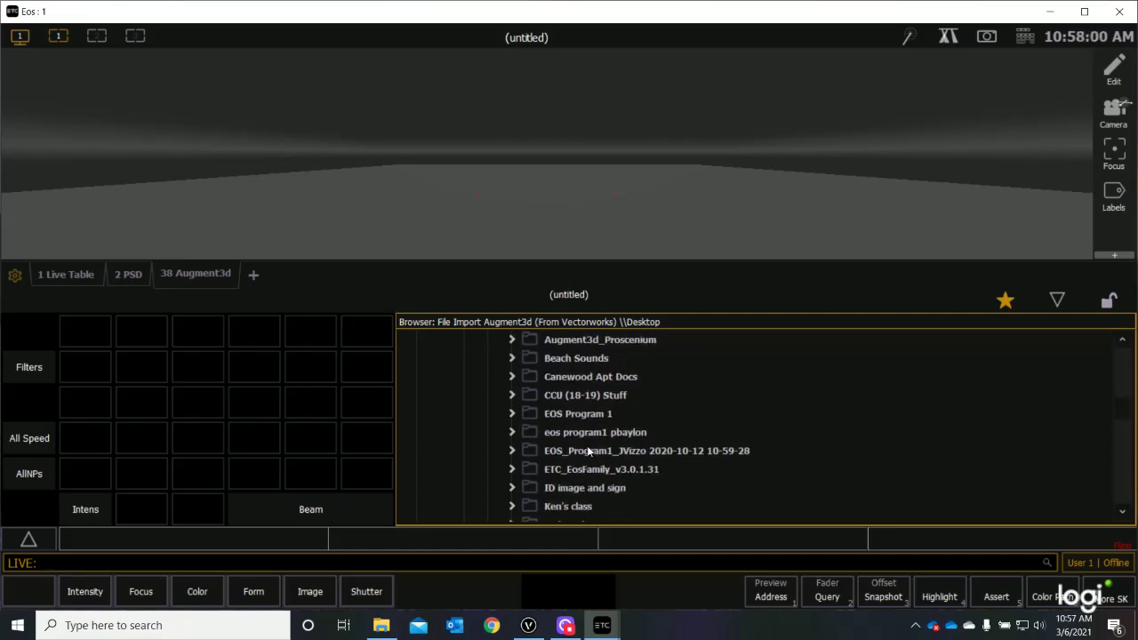
pyautogui.scroll(-13, 585, 451)
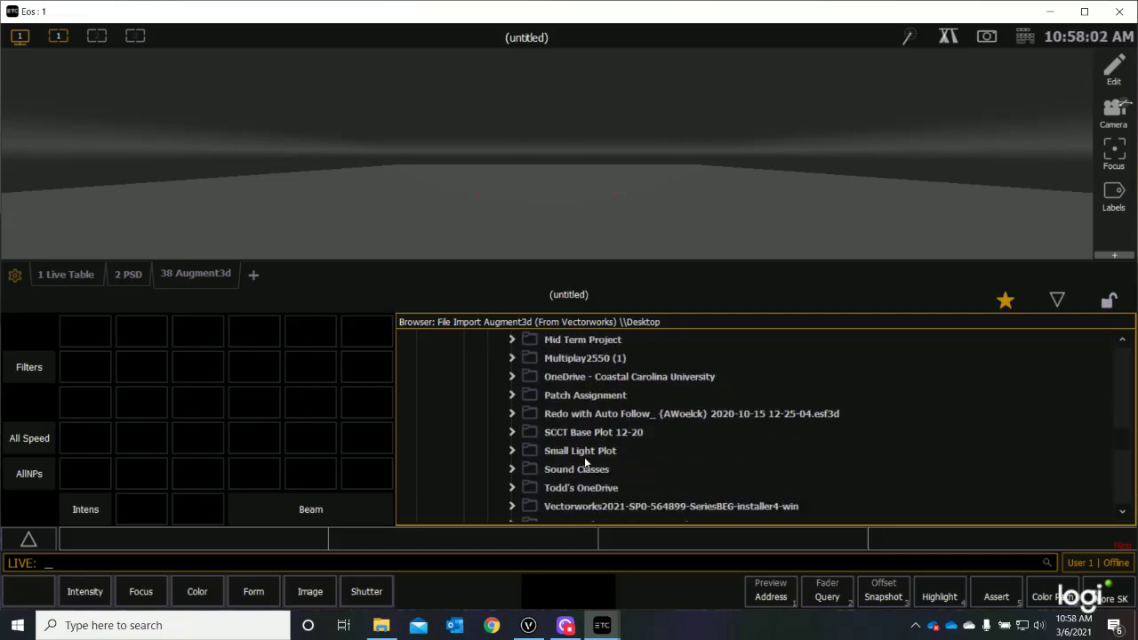
pyautogui.scroll(-7, 582, 459)
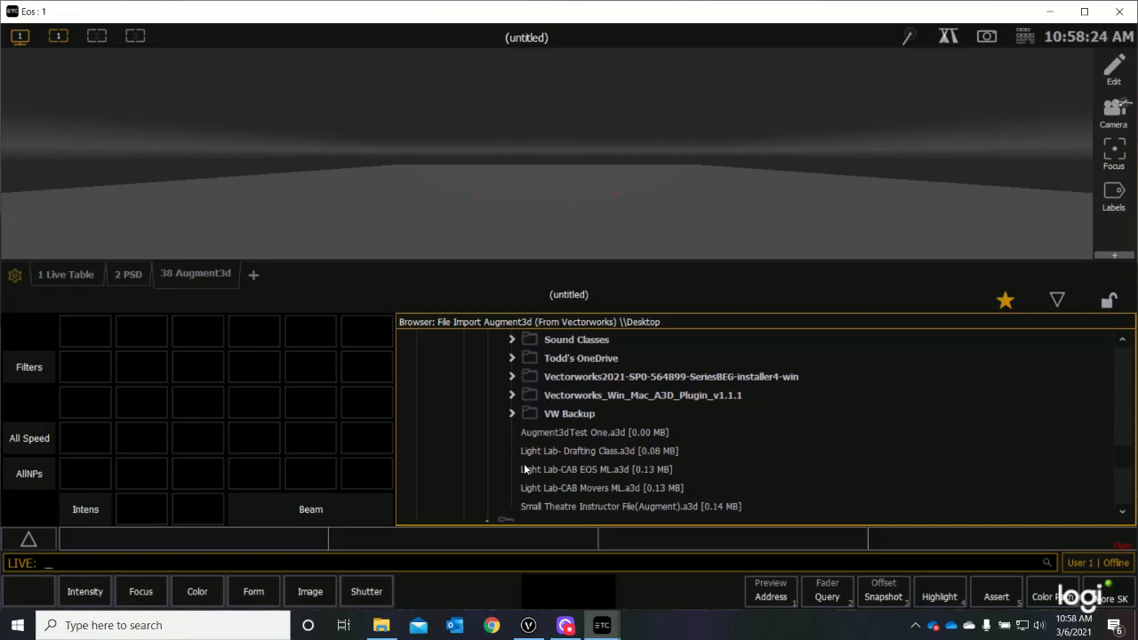
pyautogui.doubleClick(566, 451)
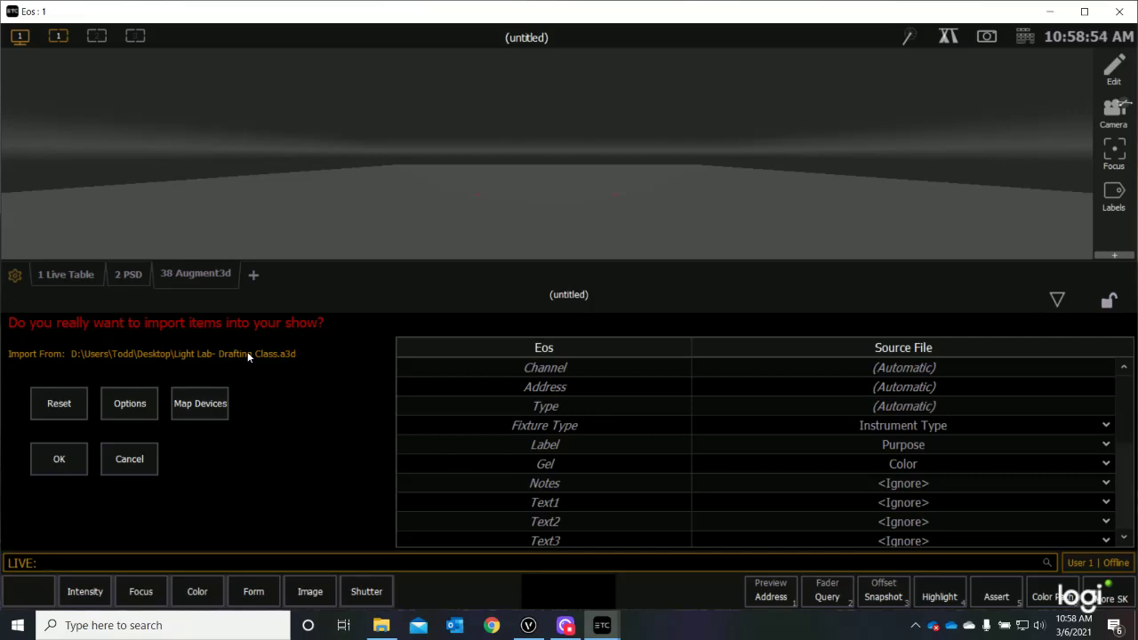
# Step: Start device mapping for the ETC Source4 Jr Zoom and expand the Generic manufacturer's fixture list
pyautogui.click(200, 405)
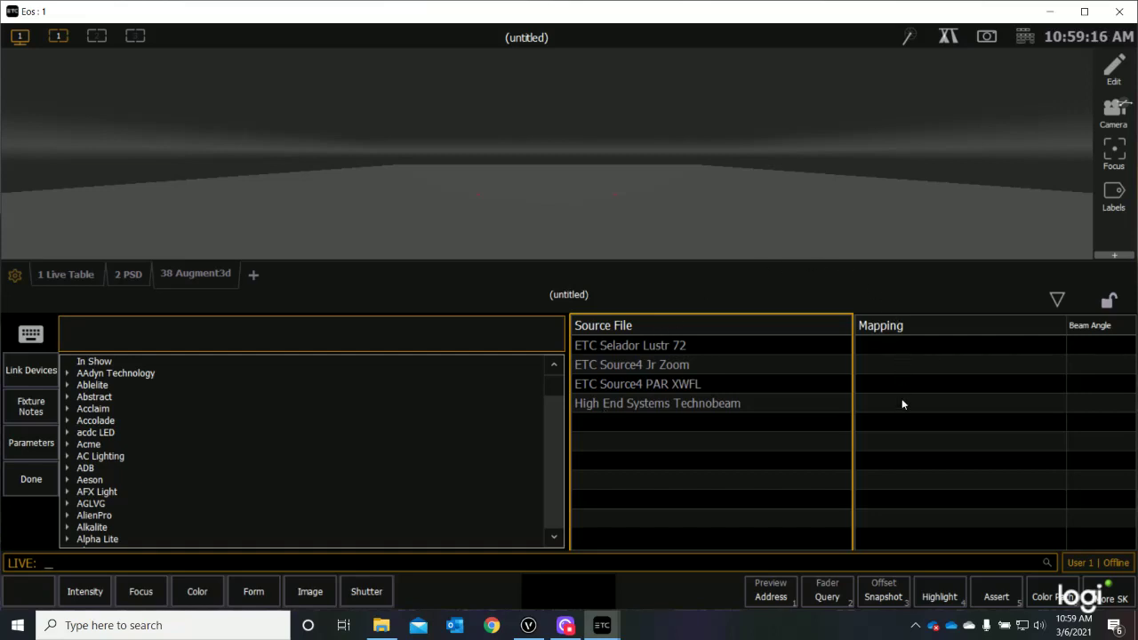
pyautogui.click(622, 365)
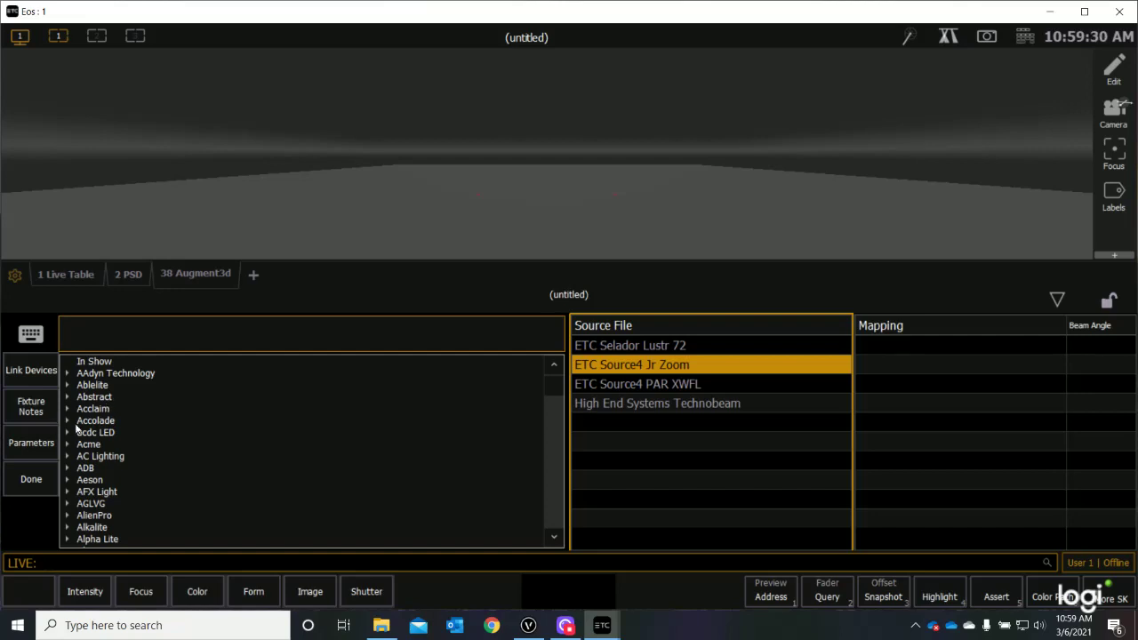
pyautogui.scroll(-1, 124, 411)
pyautogui.scroll(-6, 125, 412)
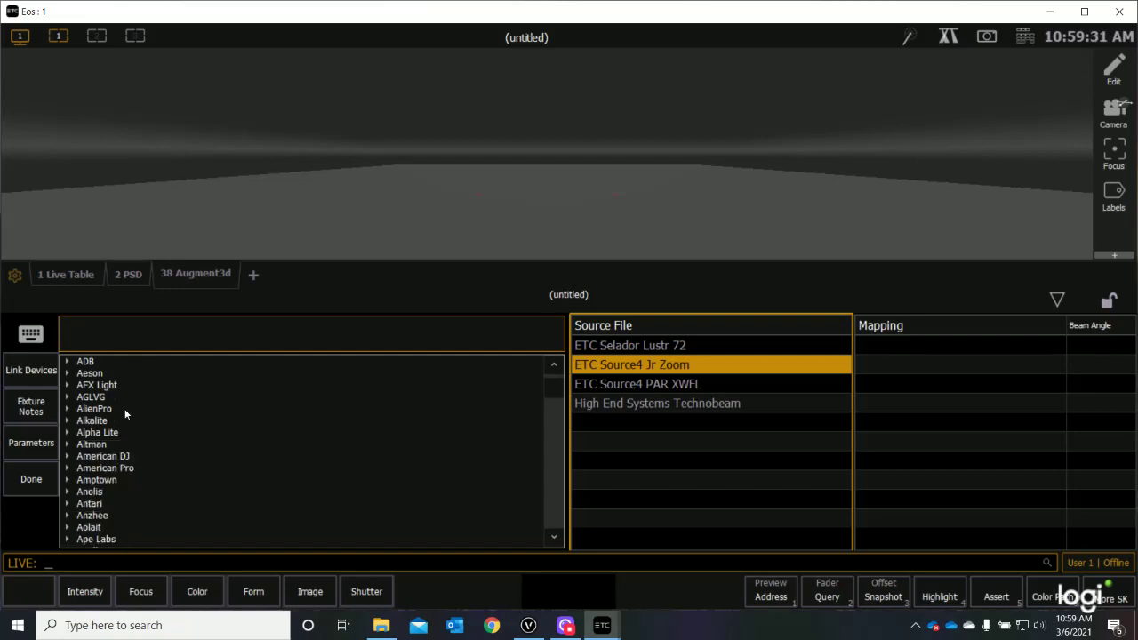
pyautogui.scroll(-13, 124, 417)
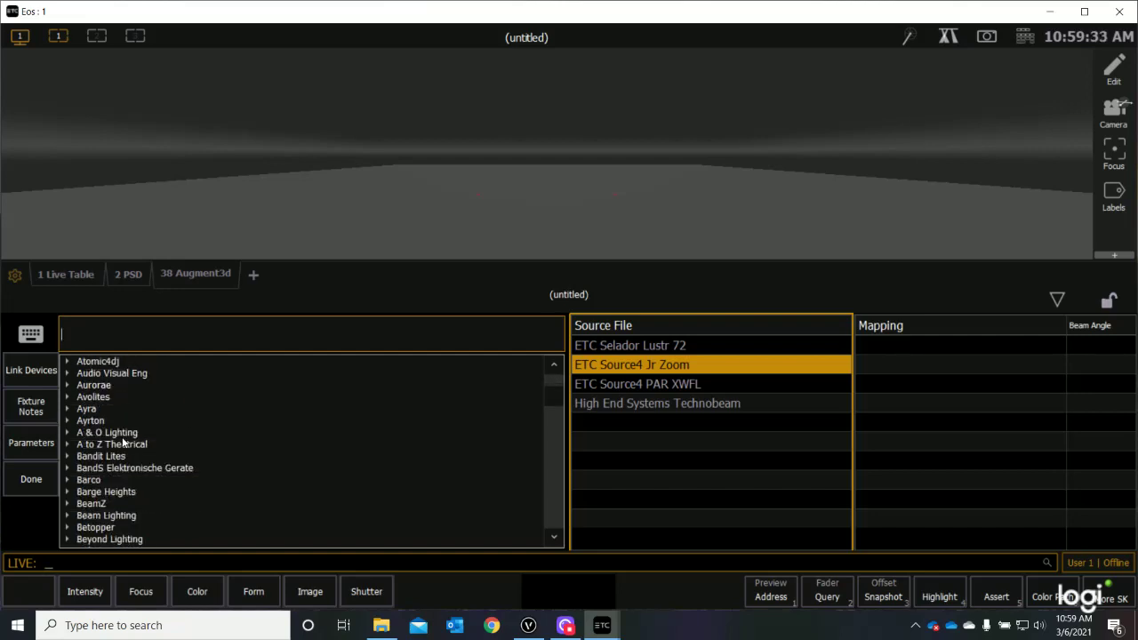
pyautogui.scroll(-10, 124, 440)
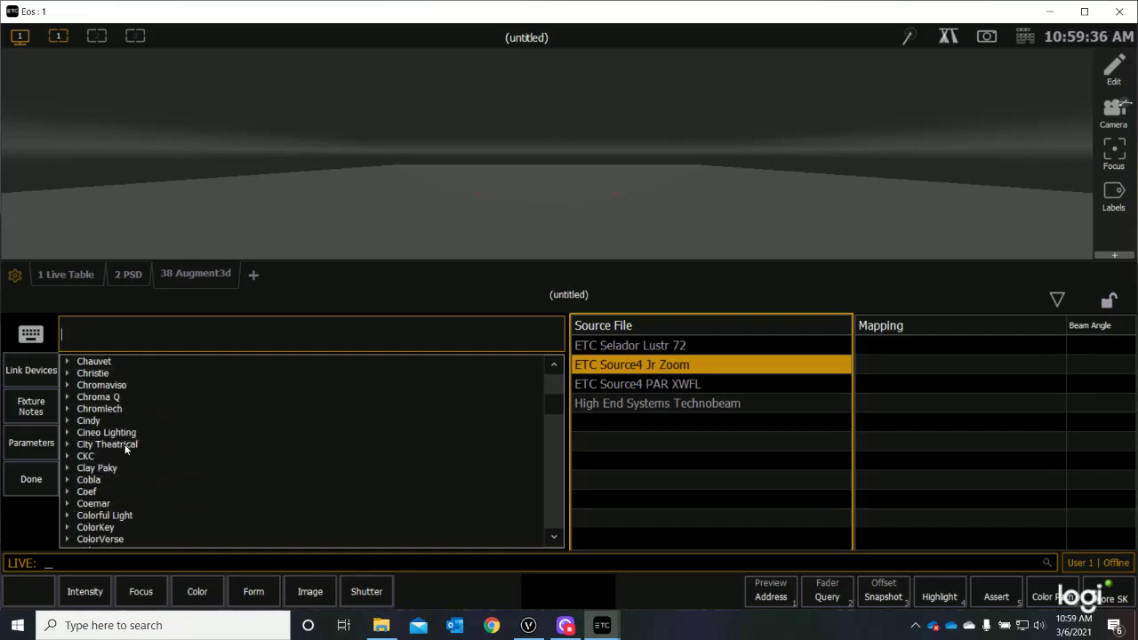
pyautogui.scroll(-1, 125, 450)
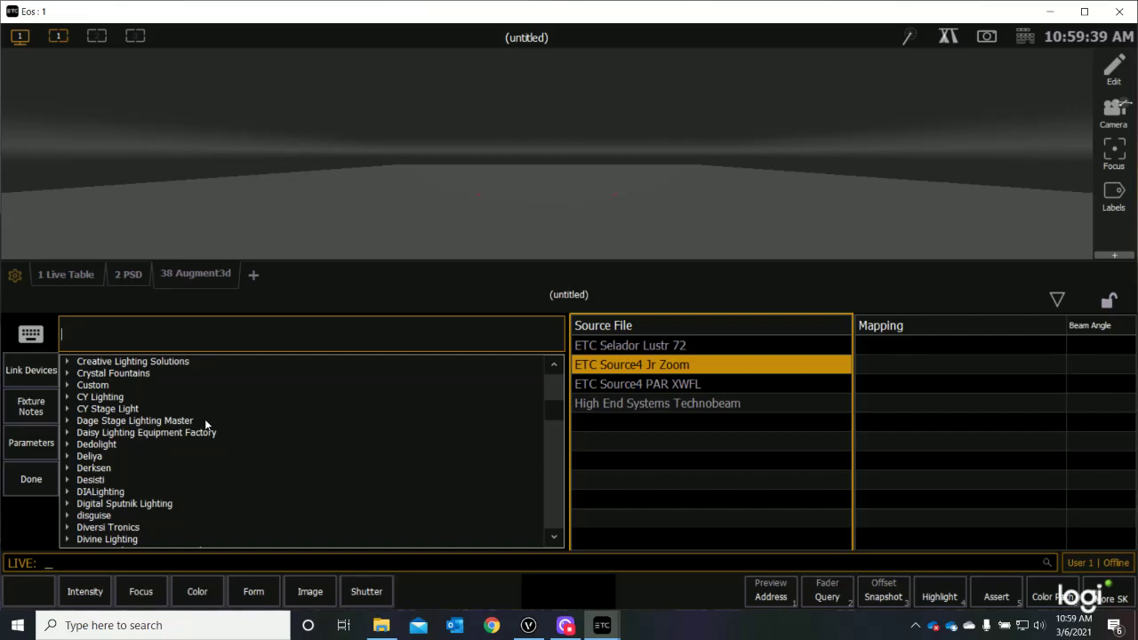
pyautogui.scroll(-6, 204, 418)
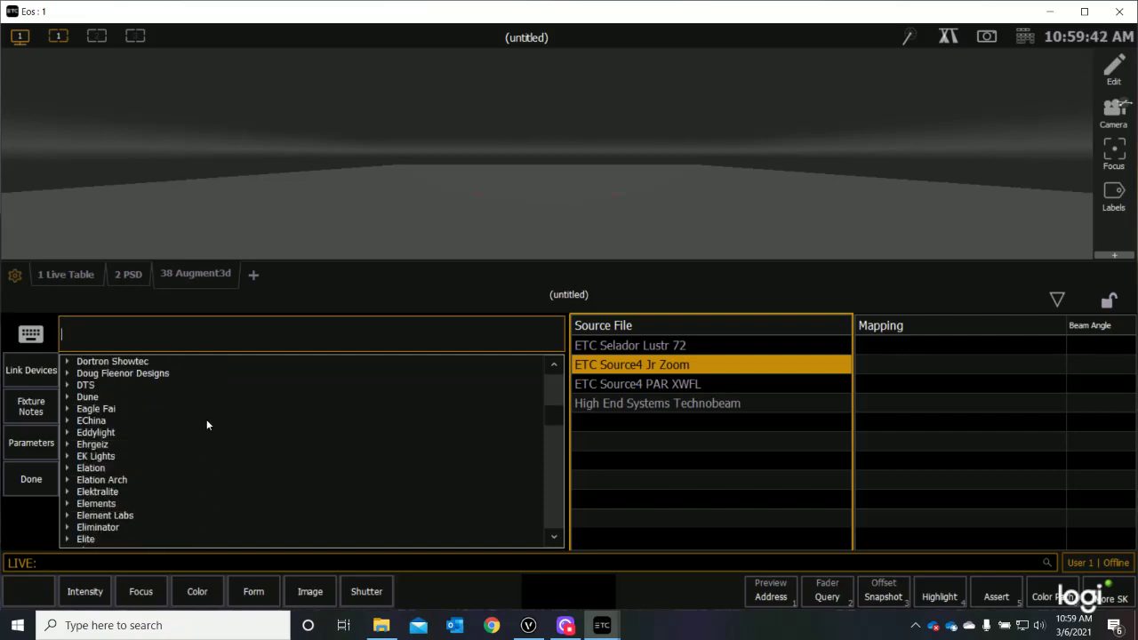
pyautogui.scroll(-8, 205, 419)
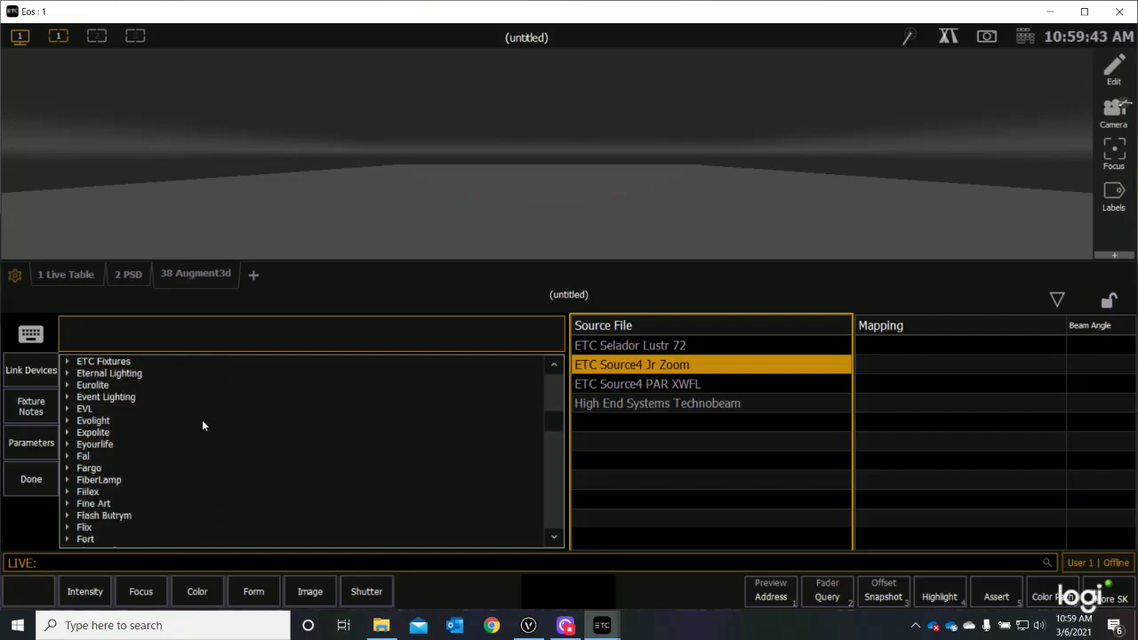
pyautogui.scroll(-5, 197, 430)
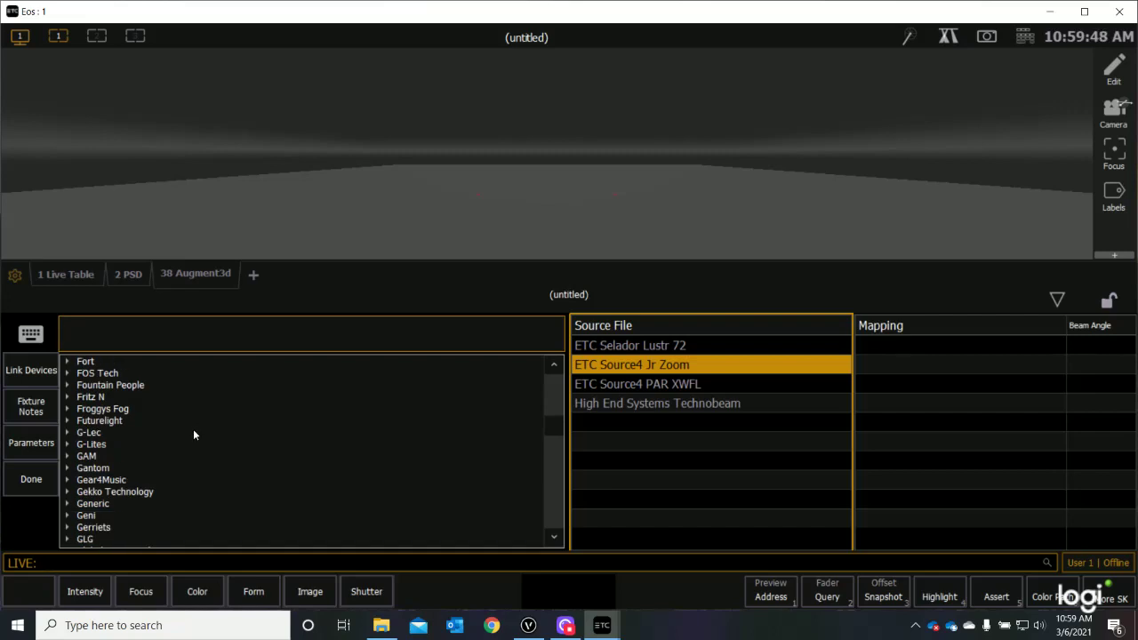
pyautogui.scroll(-2, 193, 428)
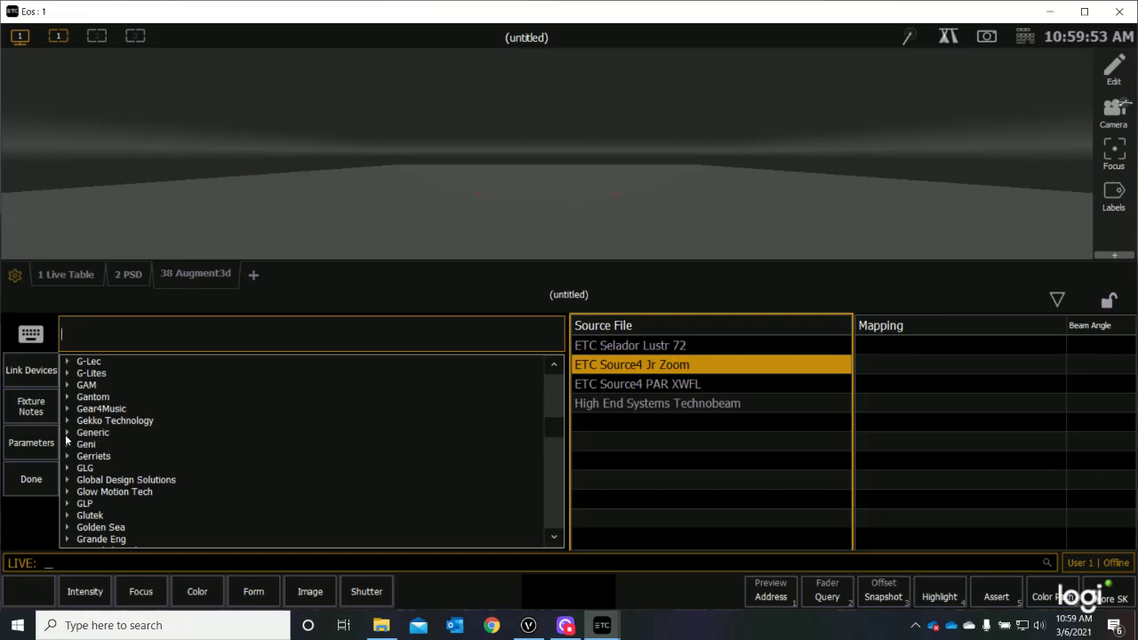
pyautogui.click(66, 438)
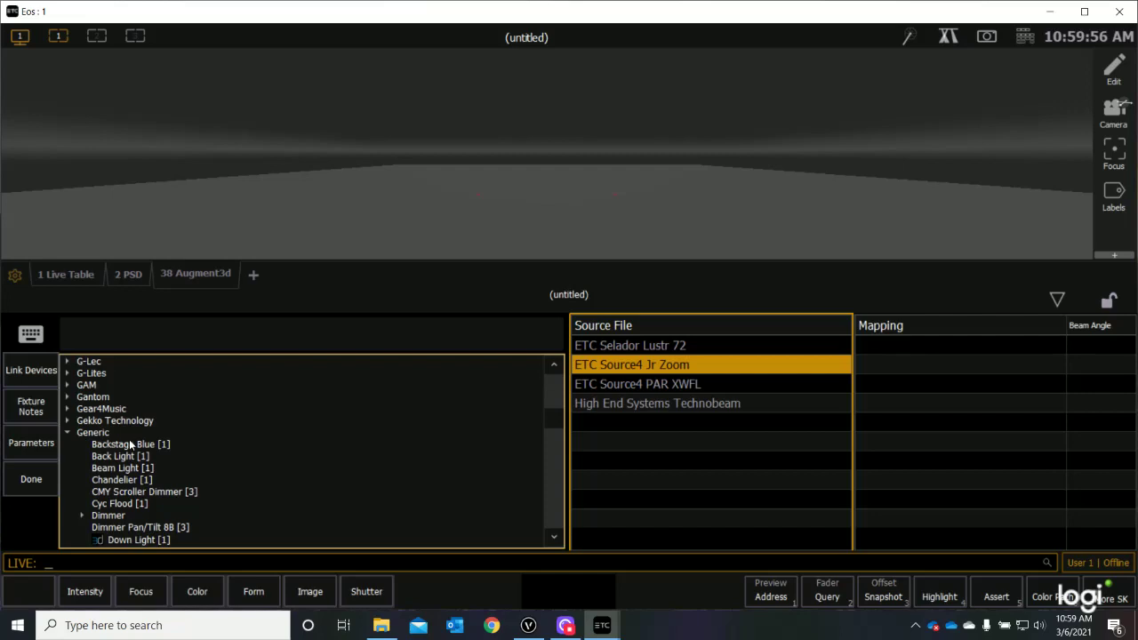
# Step: Link the ETC Source4 Jr Zoom and the ETC Source4 PAR XWFL to the Generic Dimmer [1] fixture type
pyautogui.scroll(-3, 274, 404)
pyautogui.scroll(3, 267, 427)
pyautogui.scroll(-1, 272, 453)
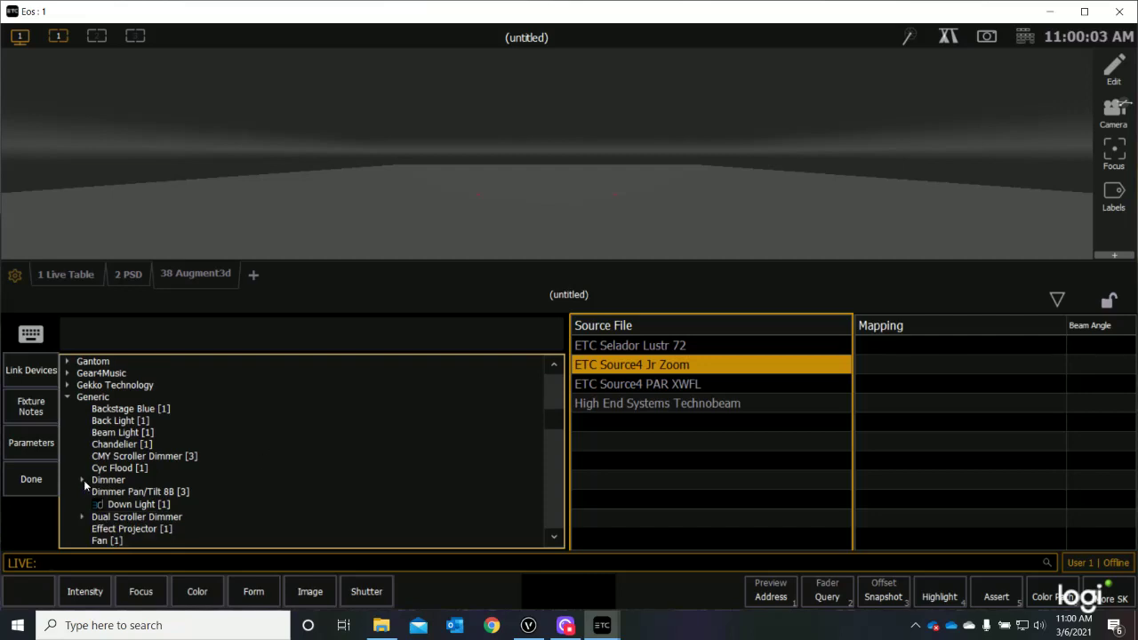
pyautogui.click(82, 480)
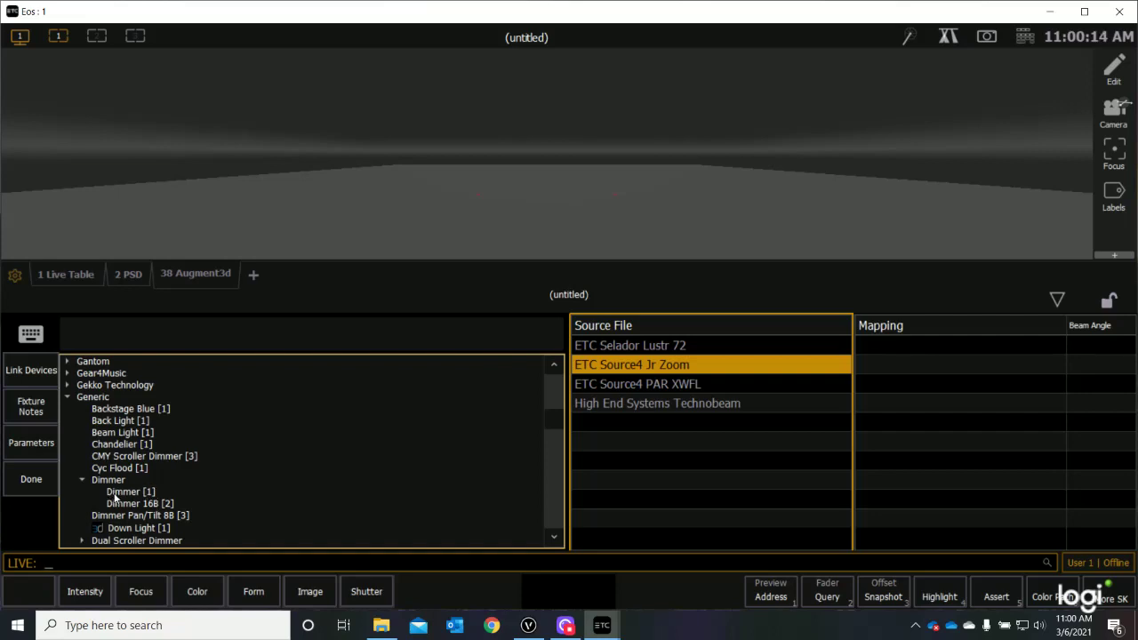
pyautogui.click(116, 494)
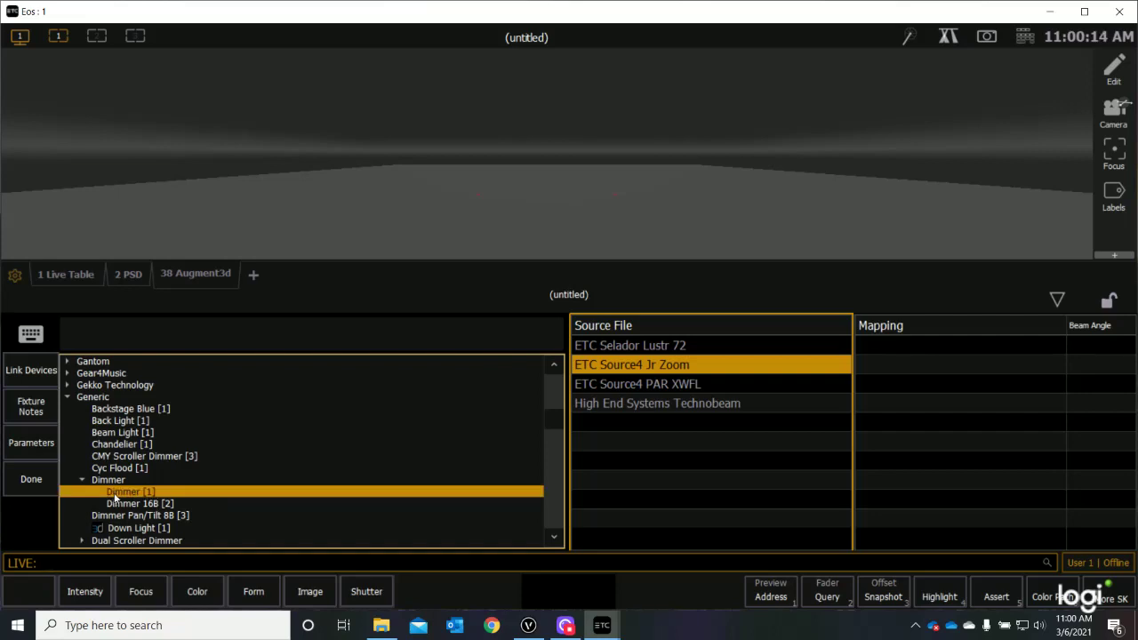
pyautogui.click(31, 371)
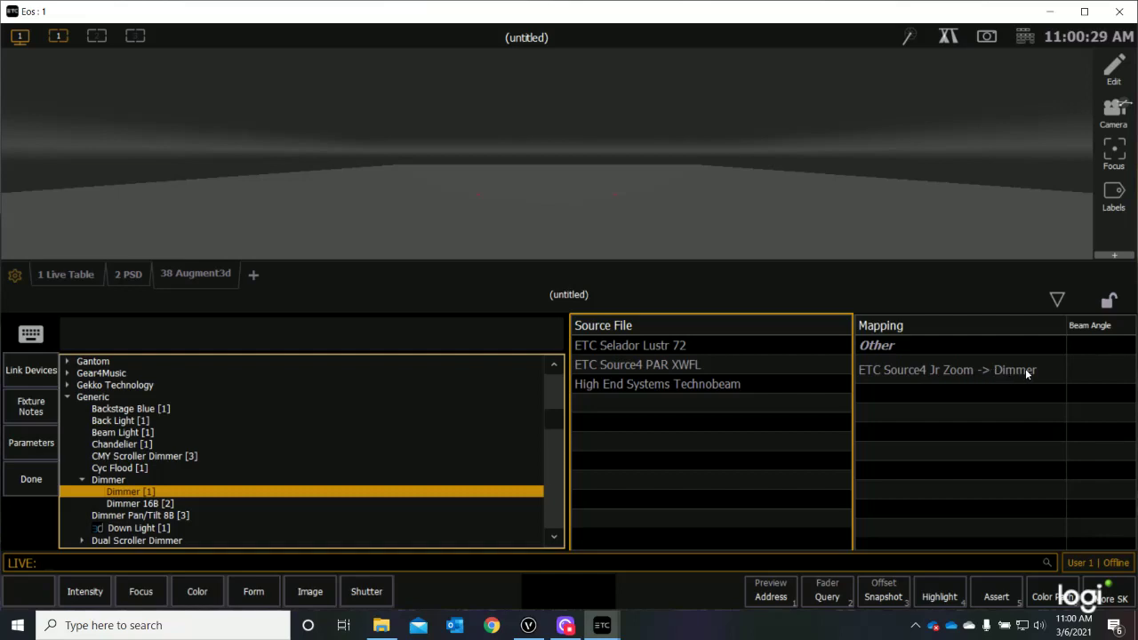
pyautogui.click(608, 367)
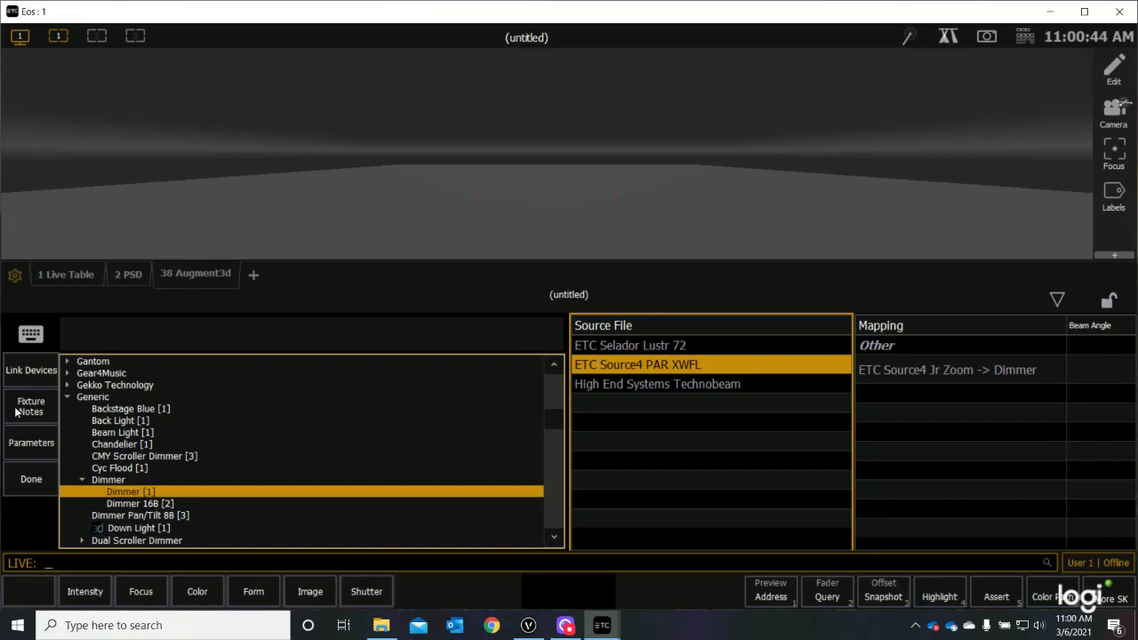
pyautogui.click(25, 373)
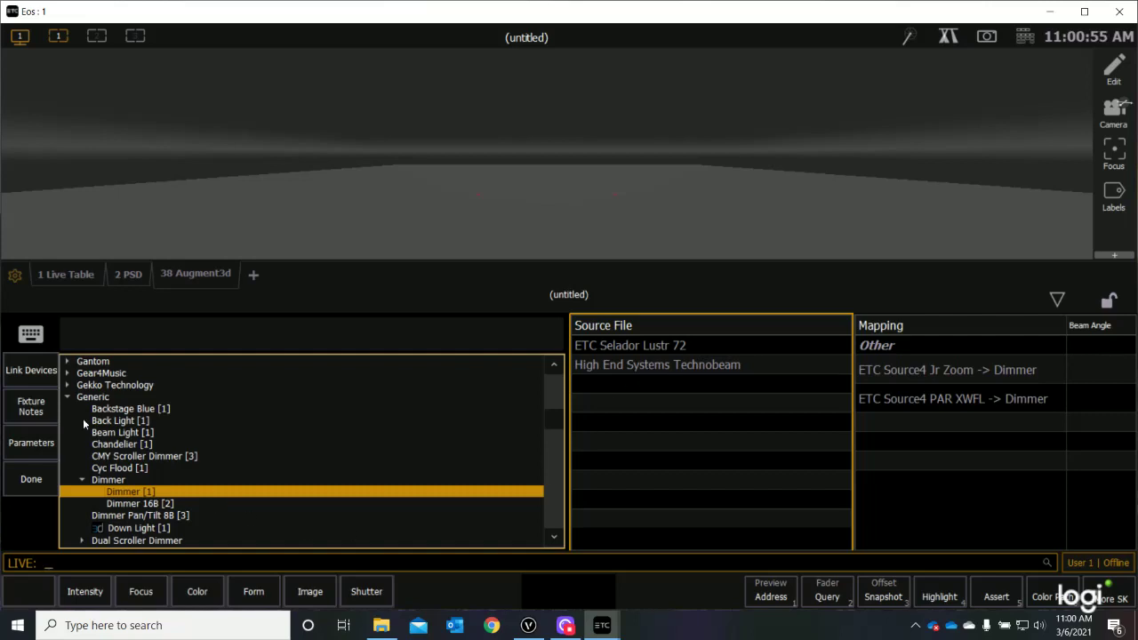
# Step: Select the High End Systems Technobeam for mapping, collapse the Generic fixture list and expand the High End Systems manufacturer's list
pyautogui.click(627, 366)
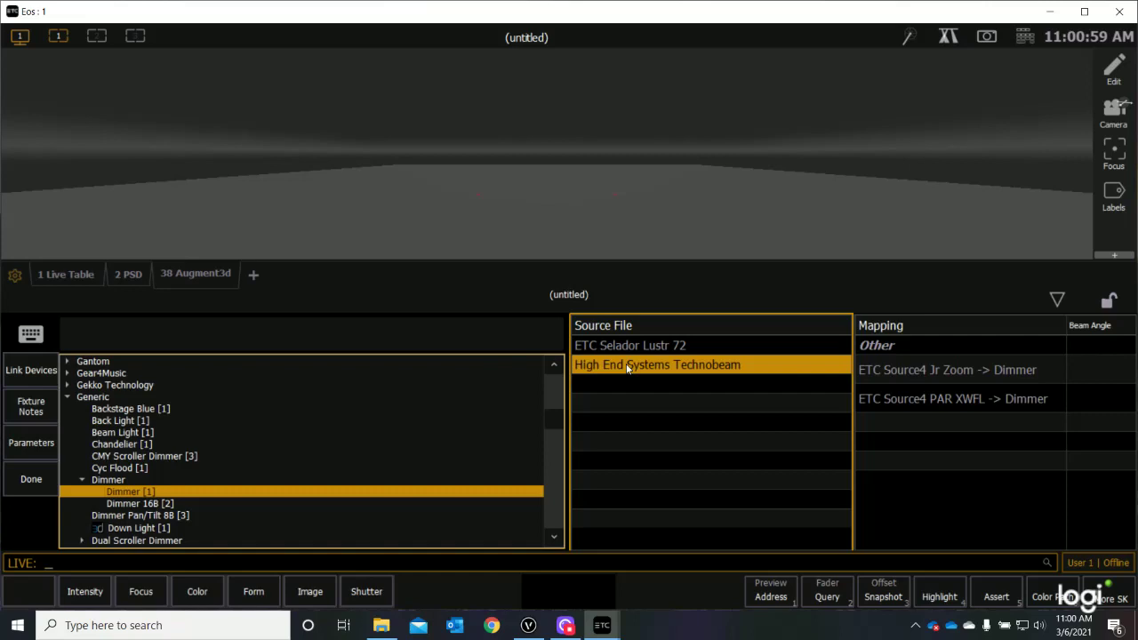
pyautogui.click(66, 396)
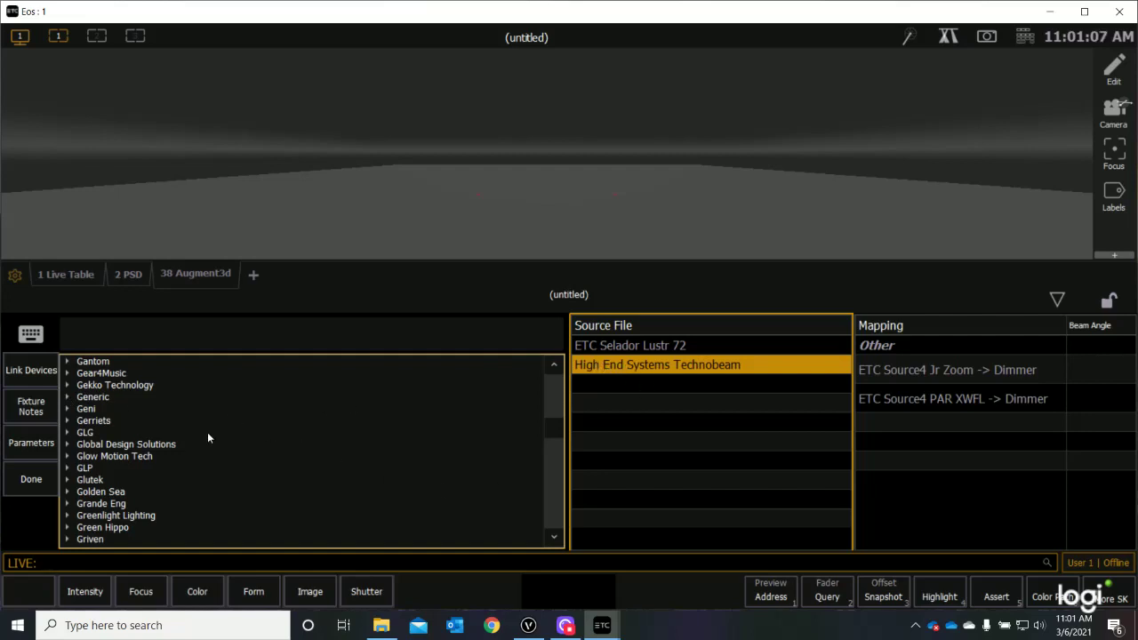
pyautogui.scroll(-3, 148, 475)
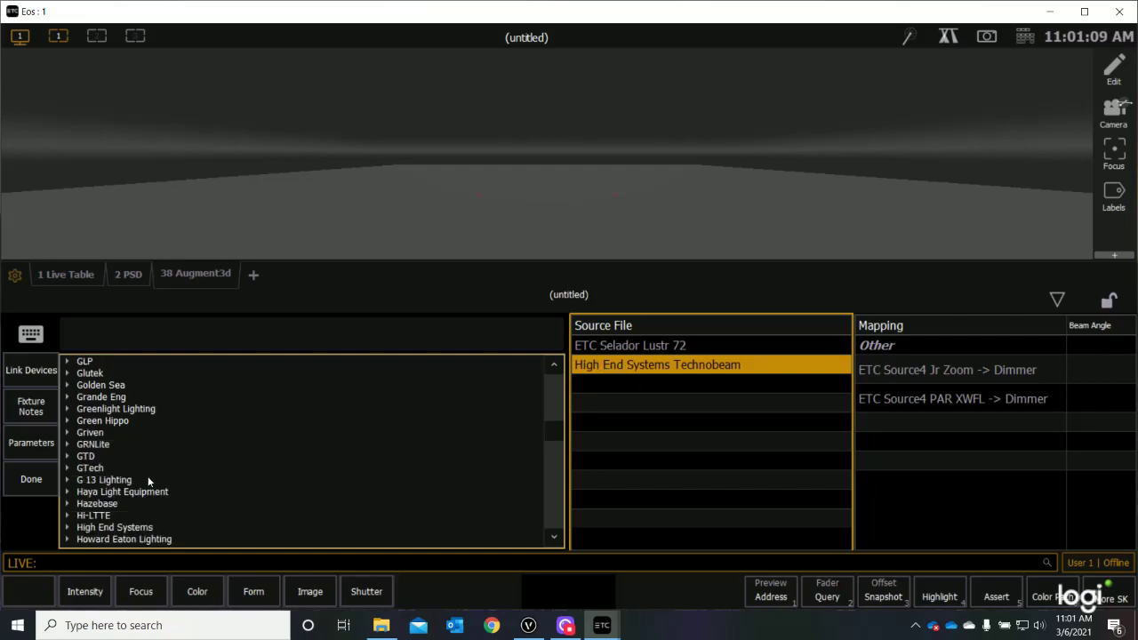
pyautogui.scroll(-1, 147, 476)
pyautogui.scroll(-1, 147, 465)
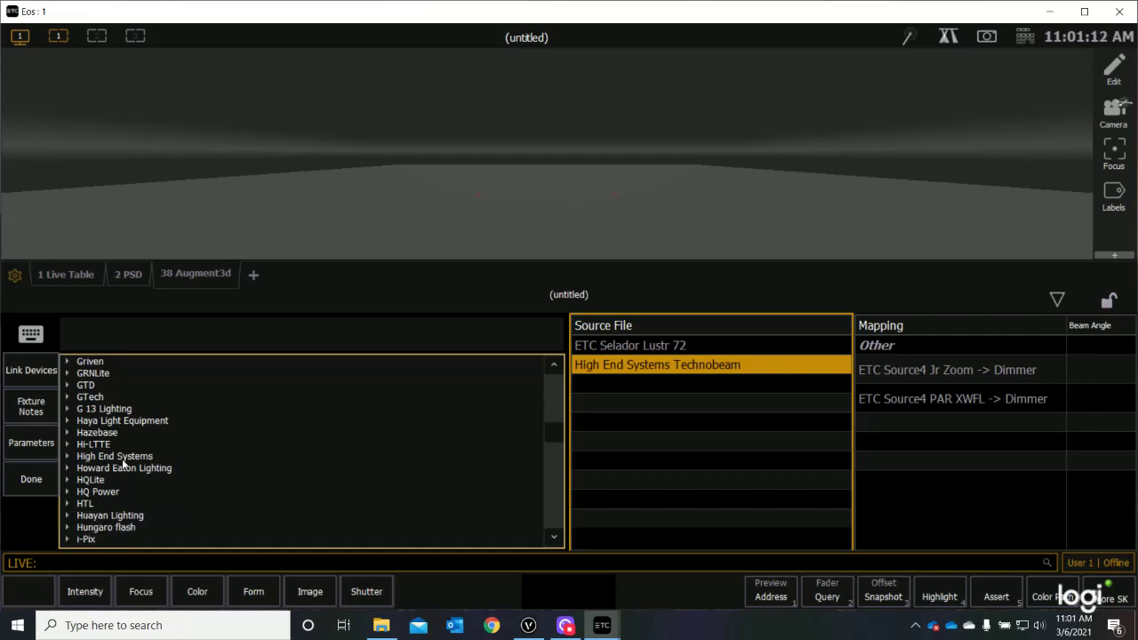
pyautogui.click(66, 457)
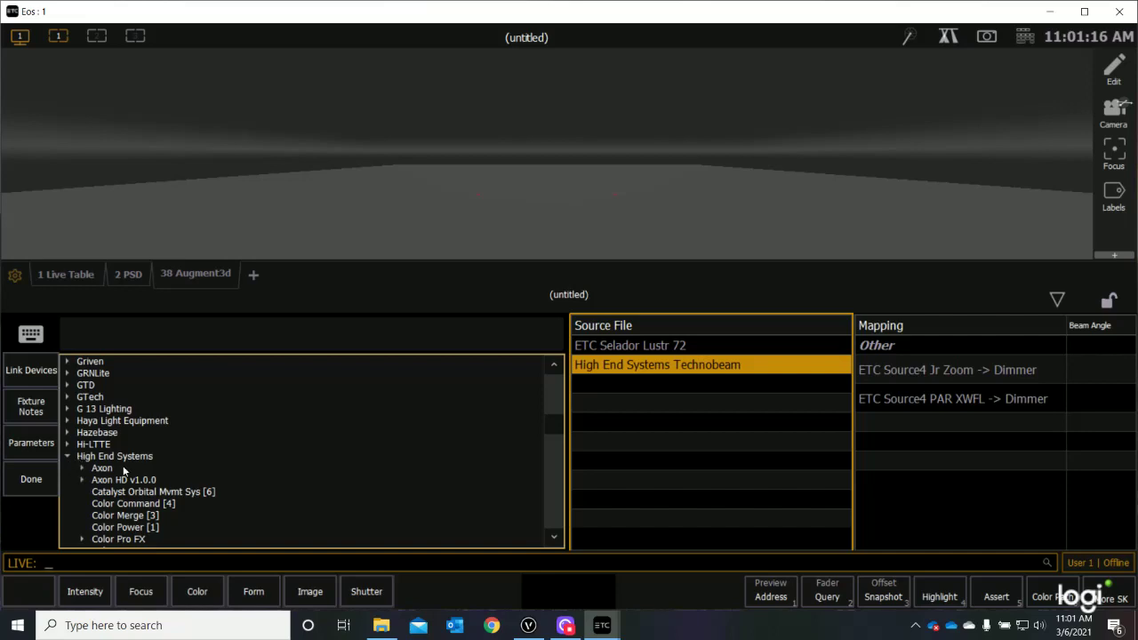
# Step: Link the High End Systems Technobeam to the Technobeam Full [18] fixture type
pyautogui.scroll(-7, 205, 457)
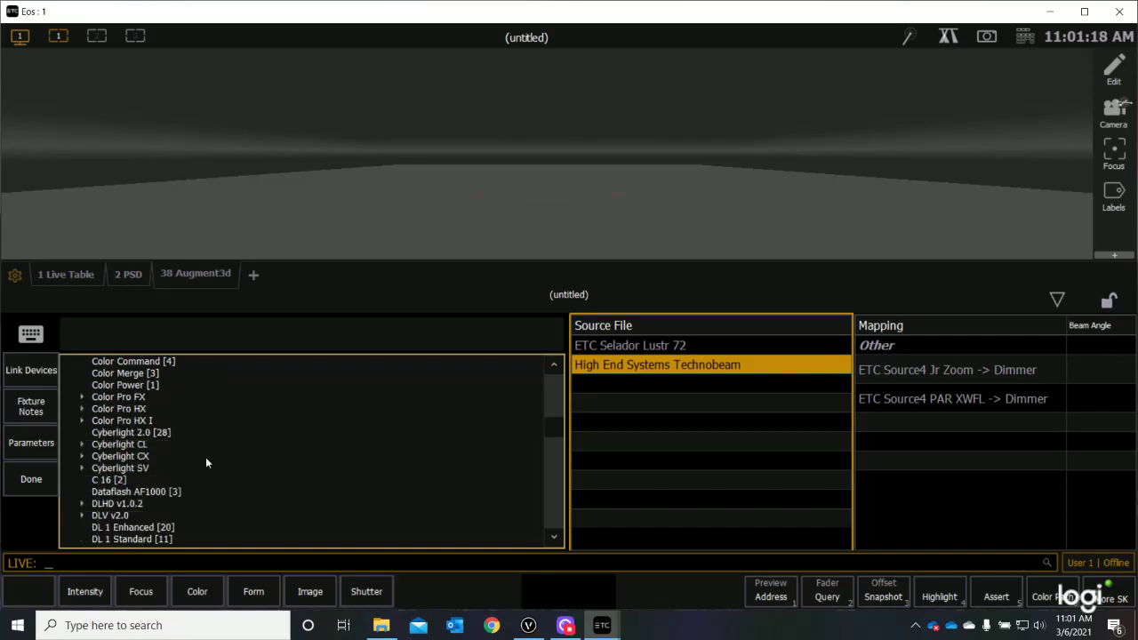
pyautogui.scroll(-8, 205, 457)
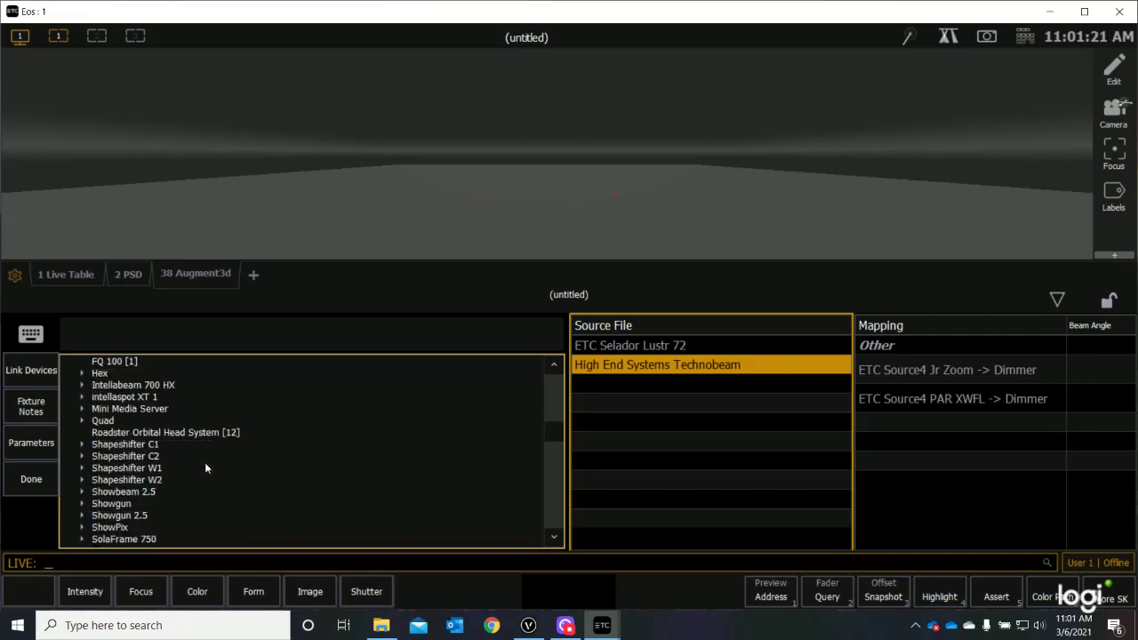
pyautogui.scroll(-8, 204, 462)
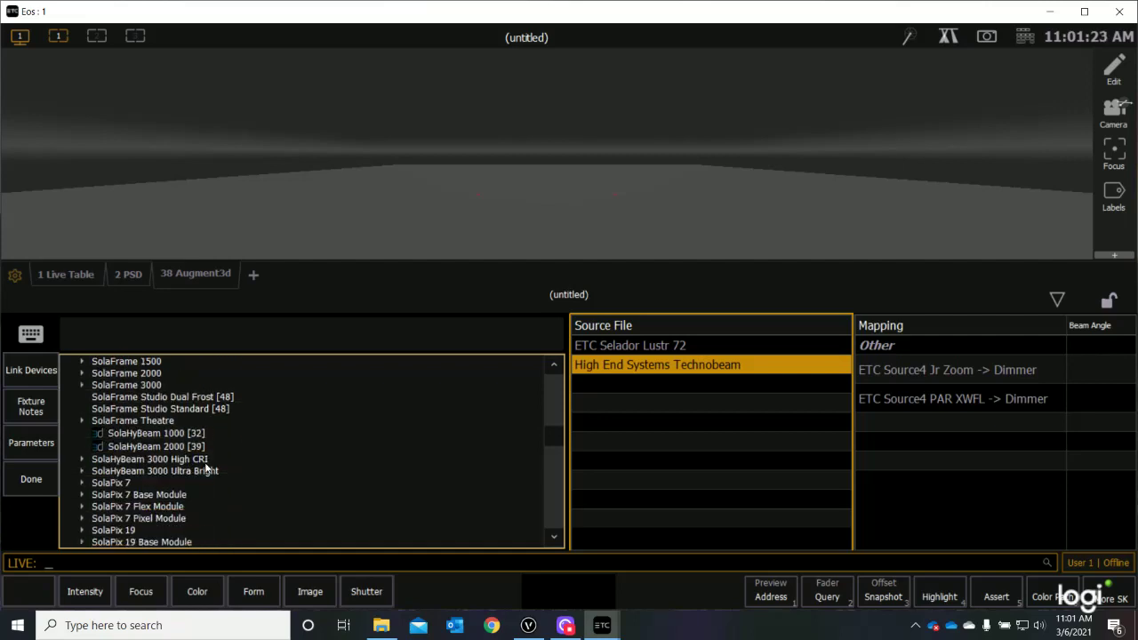
pyautogui.scroll(-7, 204, 462)
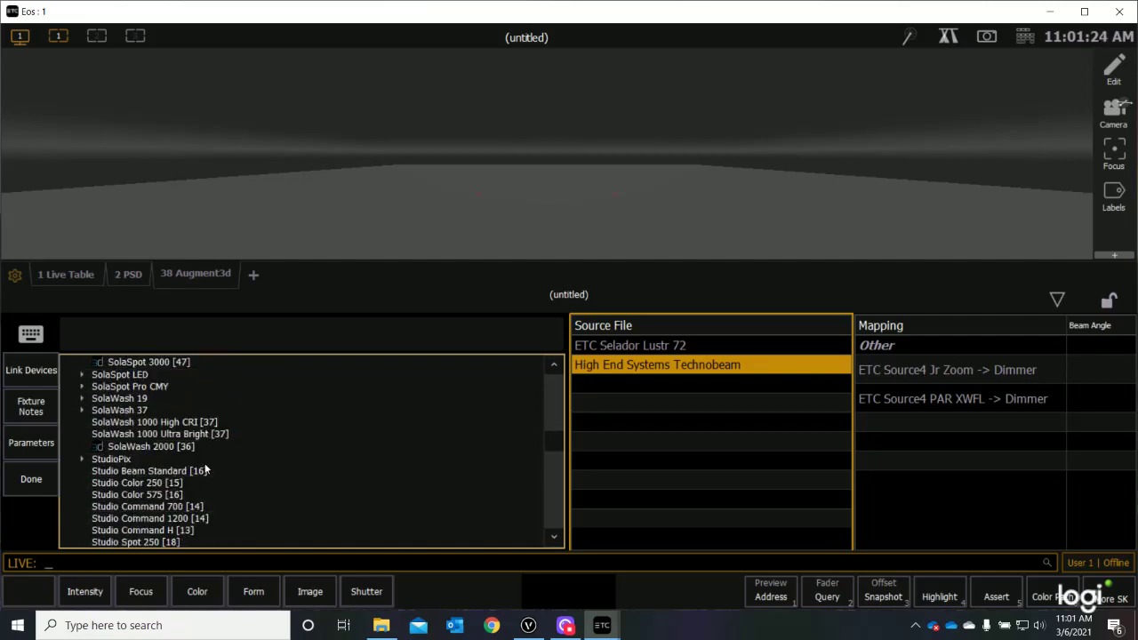
pyautogui.scroll(-2, 204, 463)
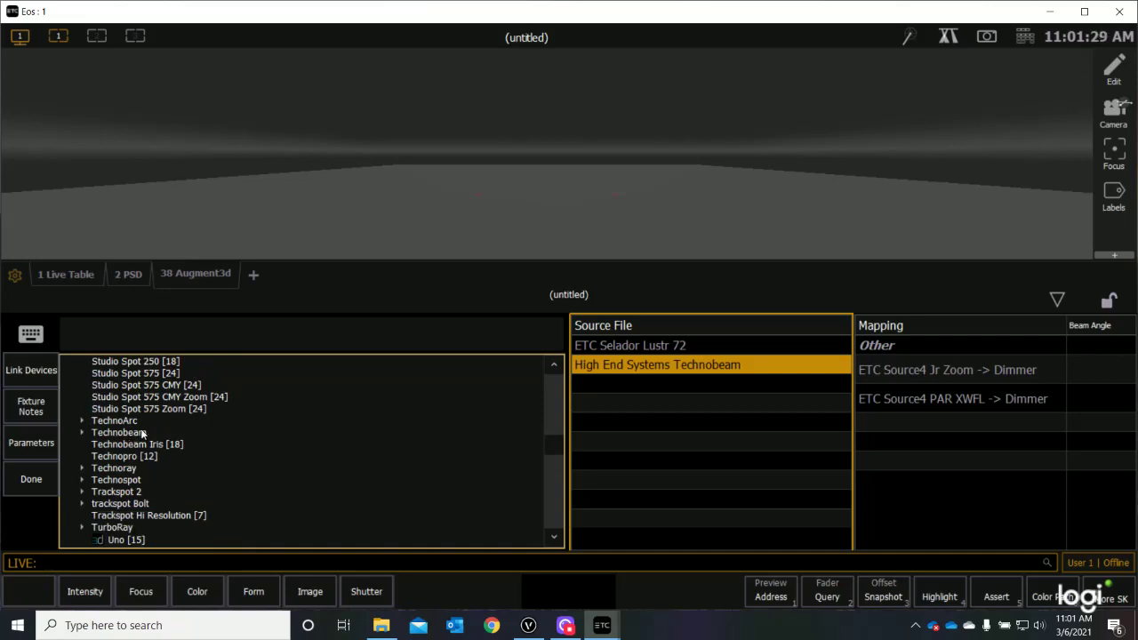
pyautogui.click(82, 434)
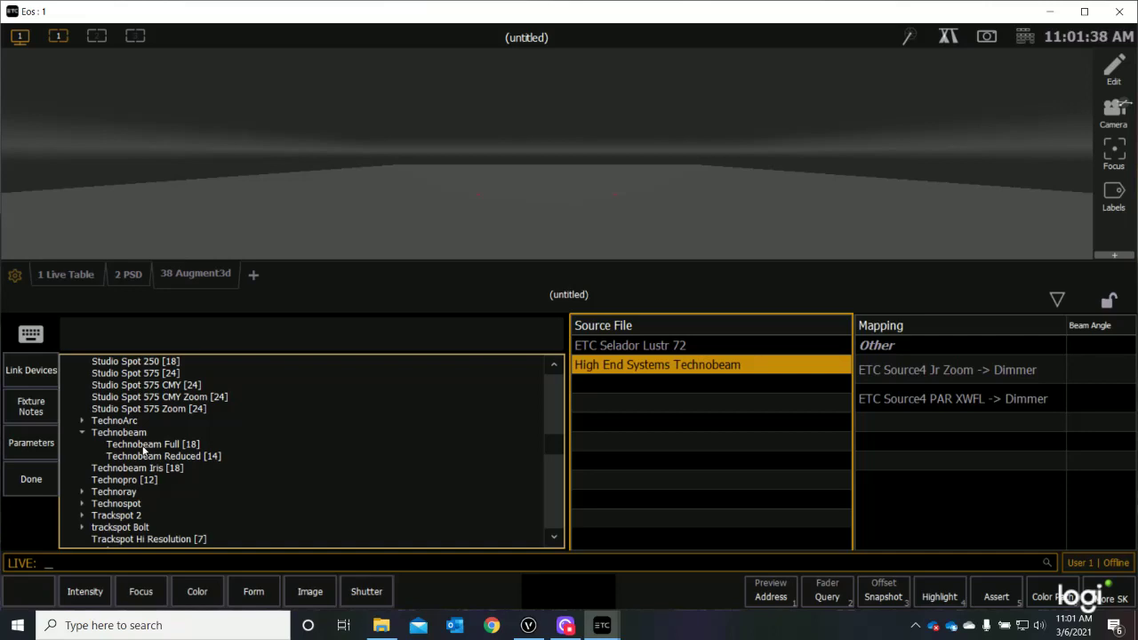
pyautogui.click(188, 446)
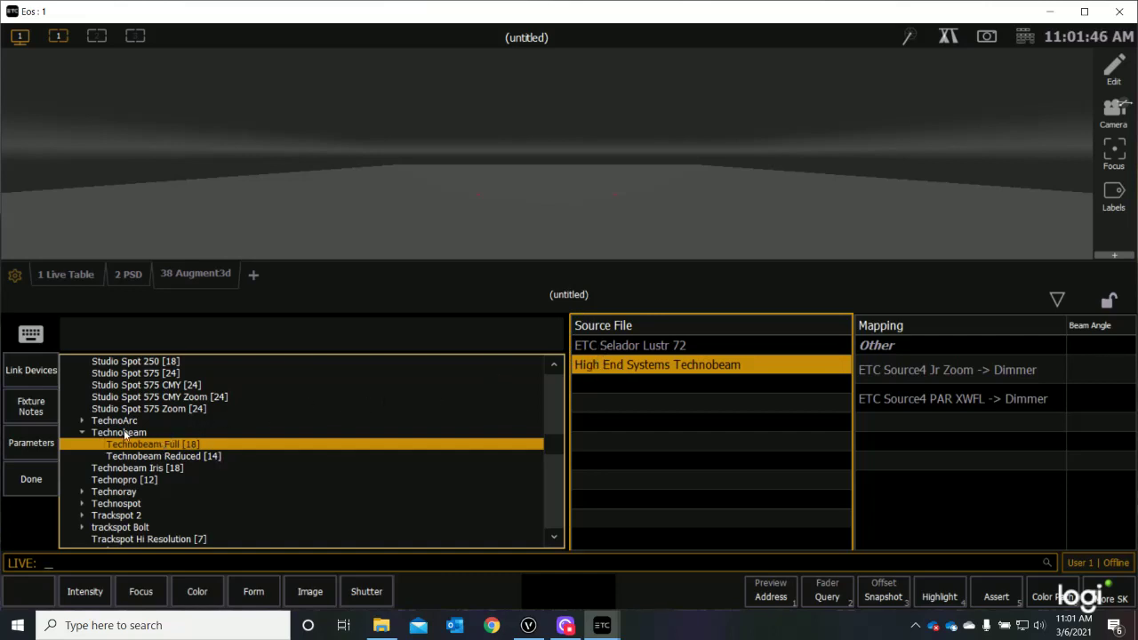
pyautogui.click(30, 372)
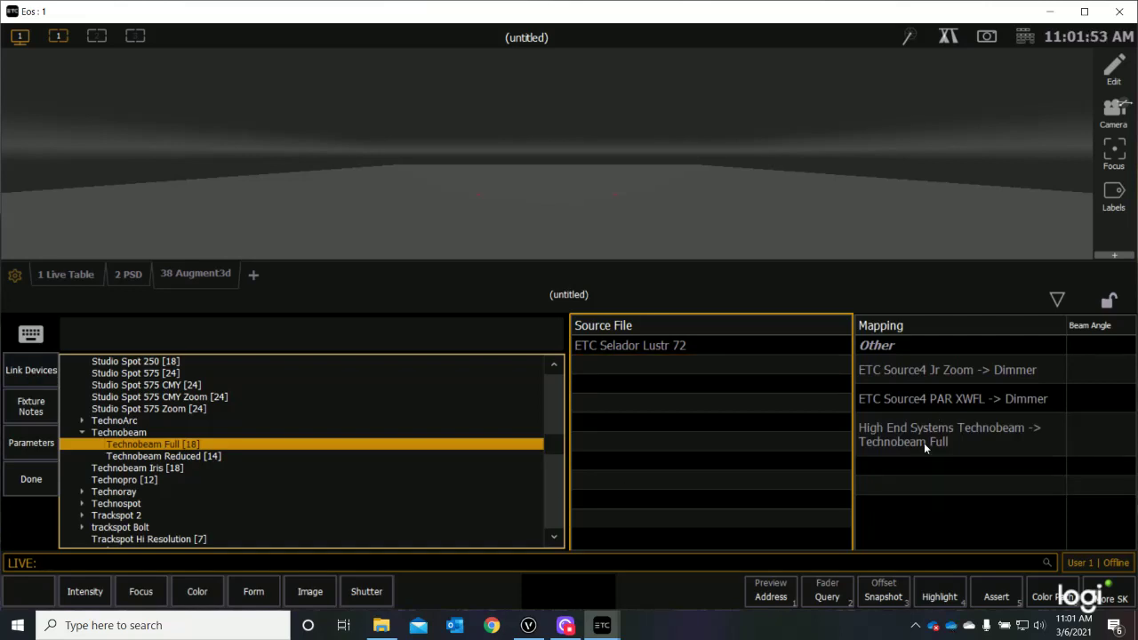
# Step: Select the ETC Selador Lustr 72 for mapping, collapse the High End Systems list and expand the ETC Fixtures list
pyautogui.click(624, 345)
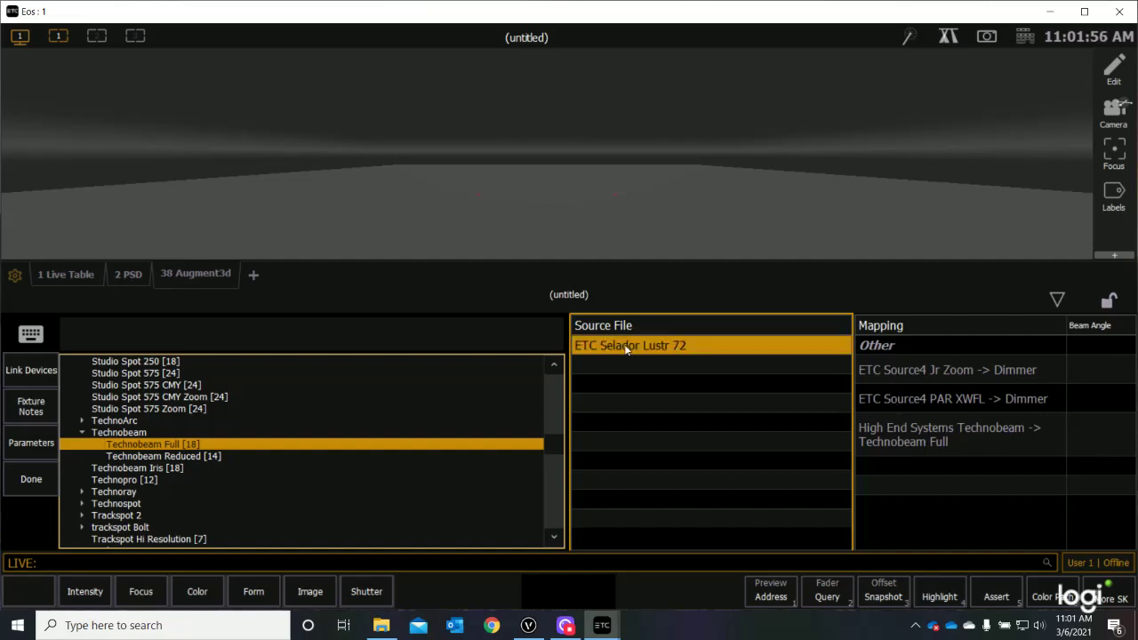
pyautogui.scroll(10, 233, 477)
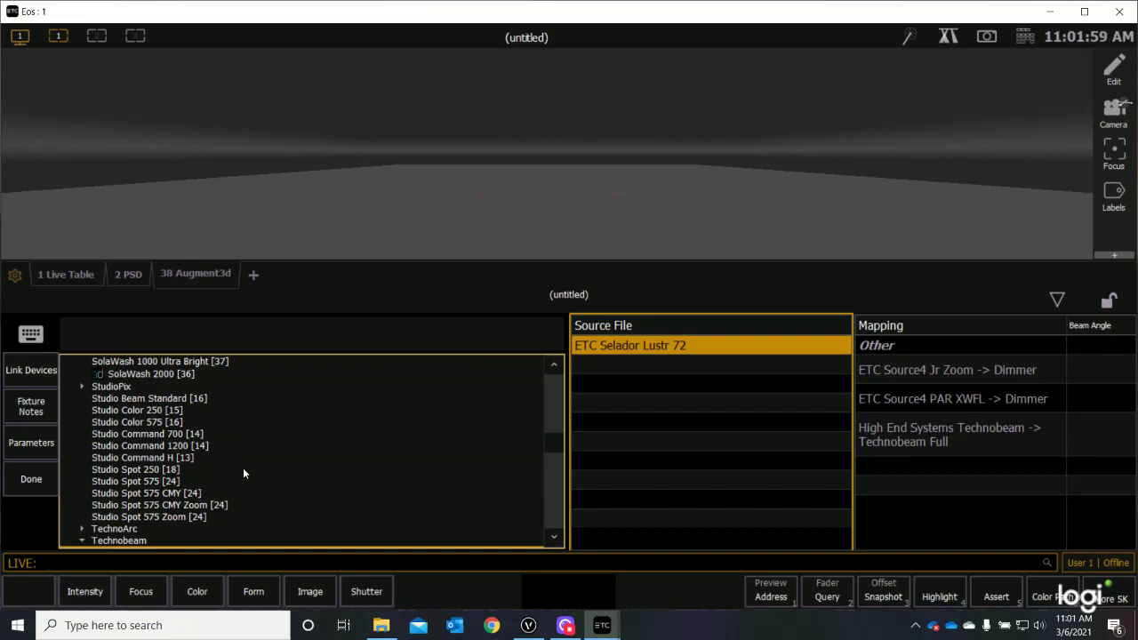
pyautogui.scroll(15, 245, 468)
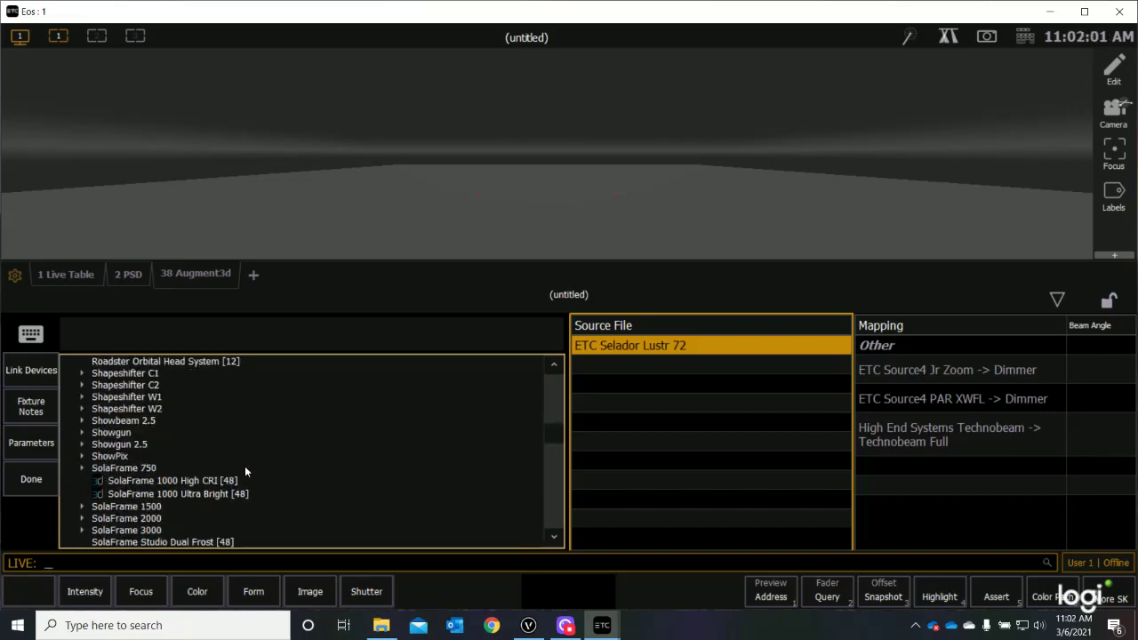
pyautogui.scroll(5, 245, 469)
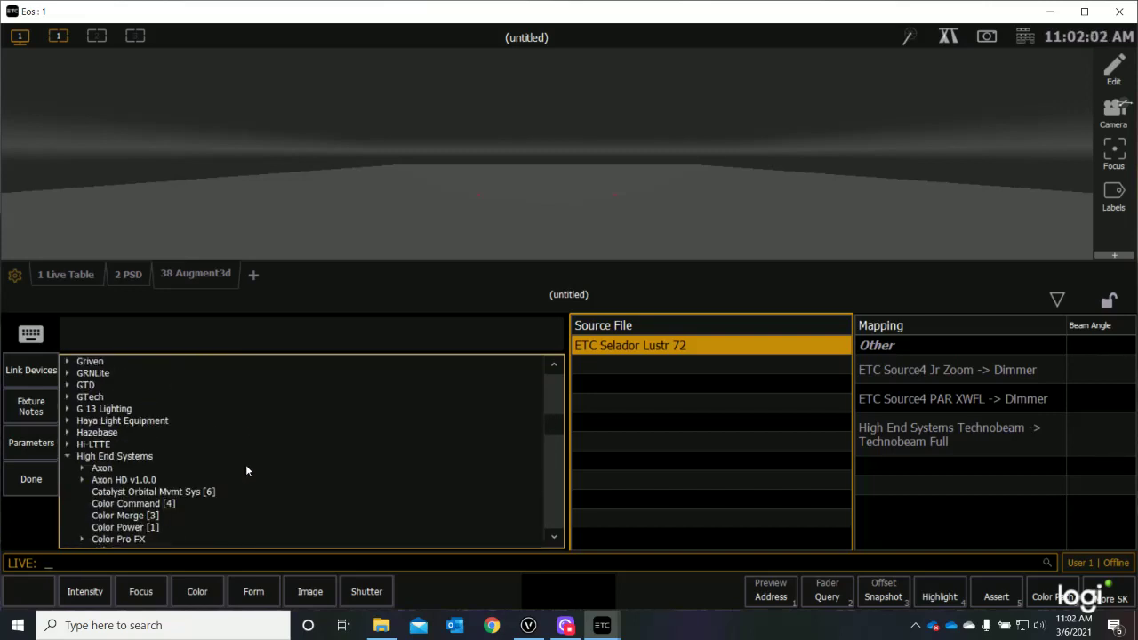
pyautogui.click(68, 459)
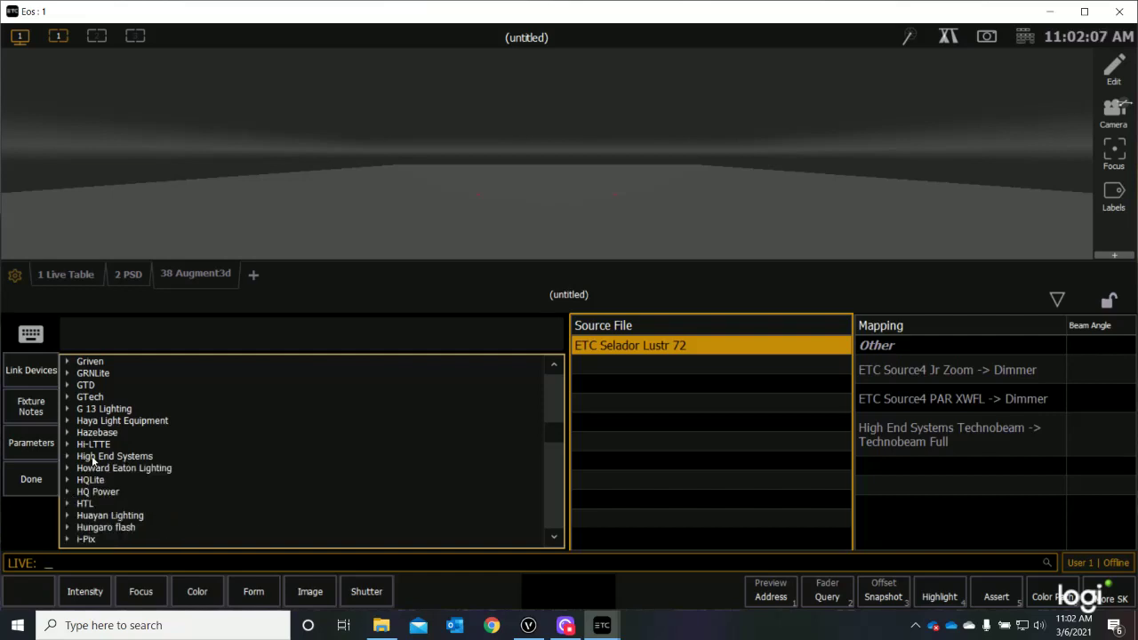
pyautogui.scroll(6, 206, 475)
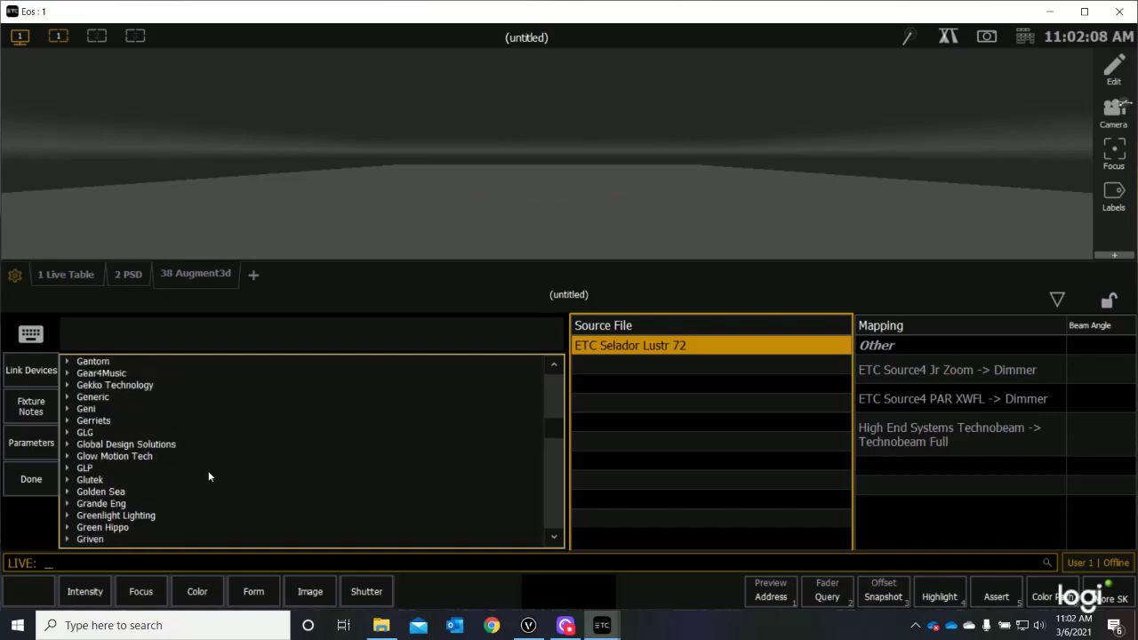
pyautogui.scroll(7, 213, 471)
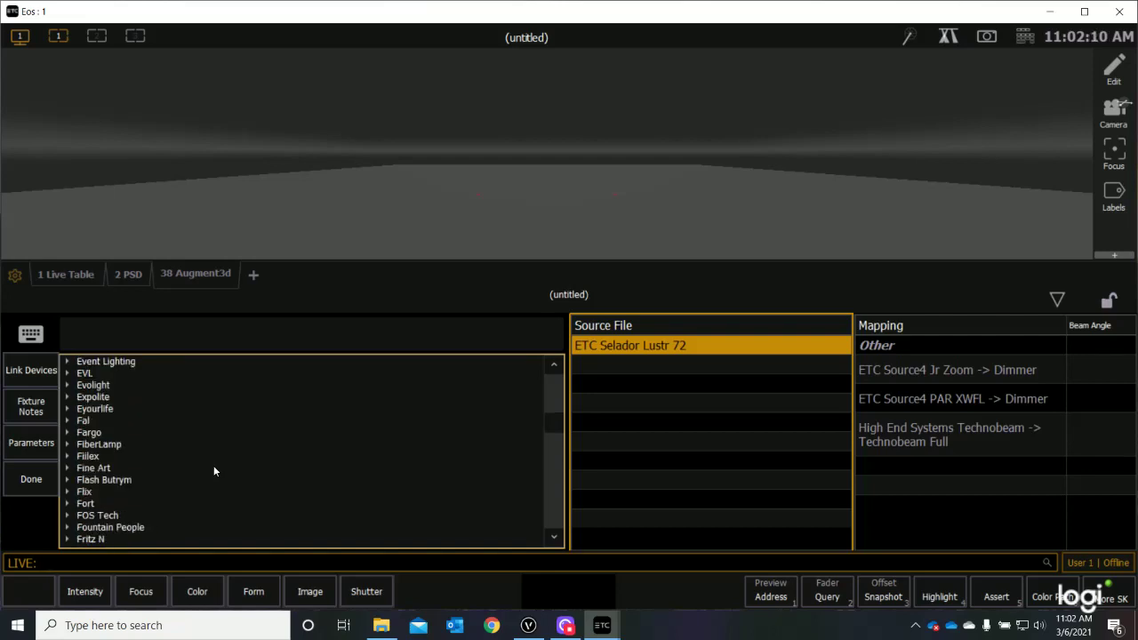
pyautogui.scroll(1, 213, 471)
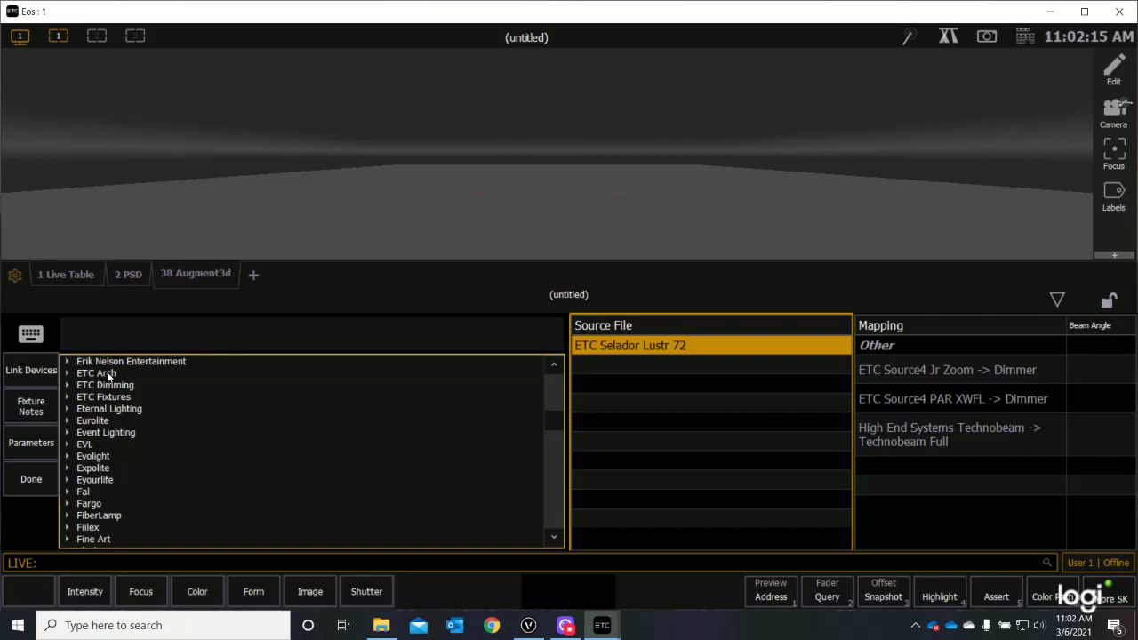
pyautogui.click(68, 400)
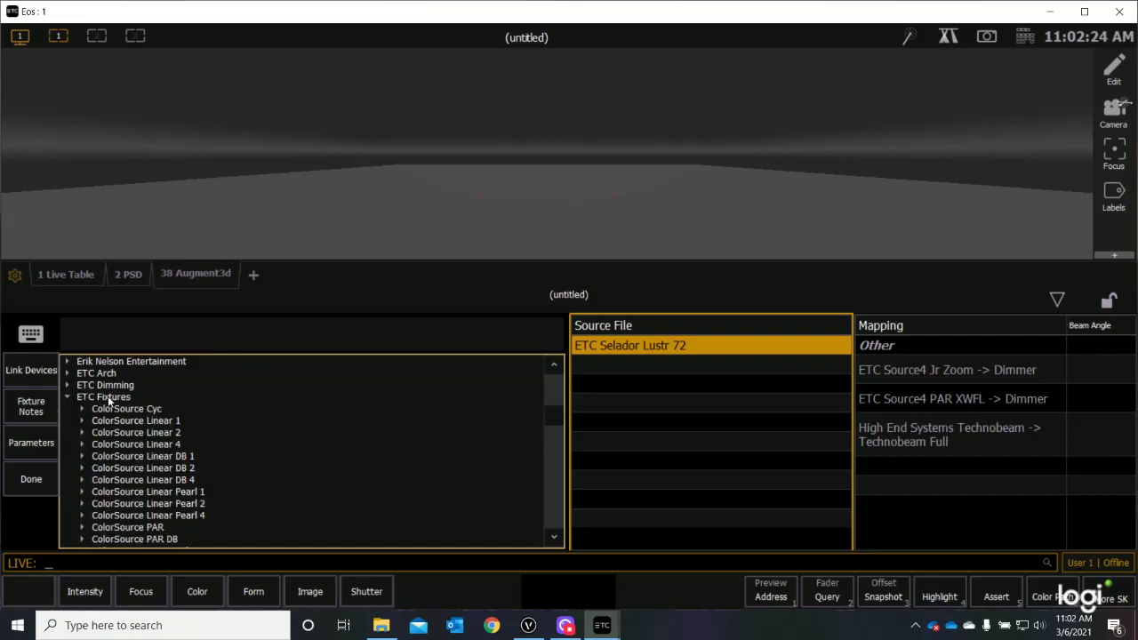
# Step: Link the ETC Selador Lustr 72 to the D60 Lustr+ Direct Str [9] fixture type
pyautogui.scroll(-6, 147, 457)
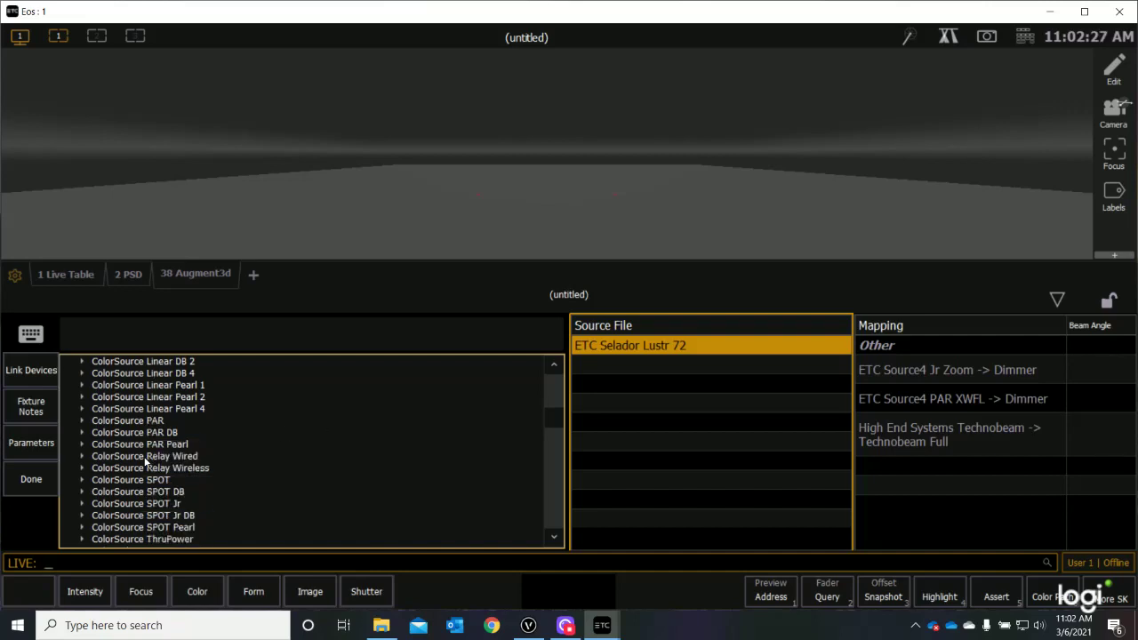
pyautogui.scroll(-3, 144, 456)
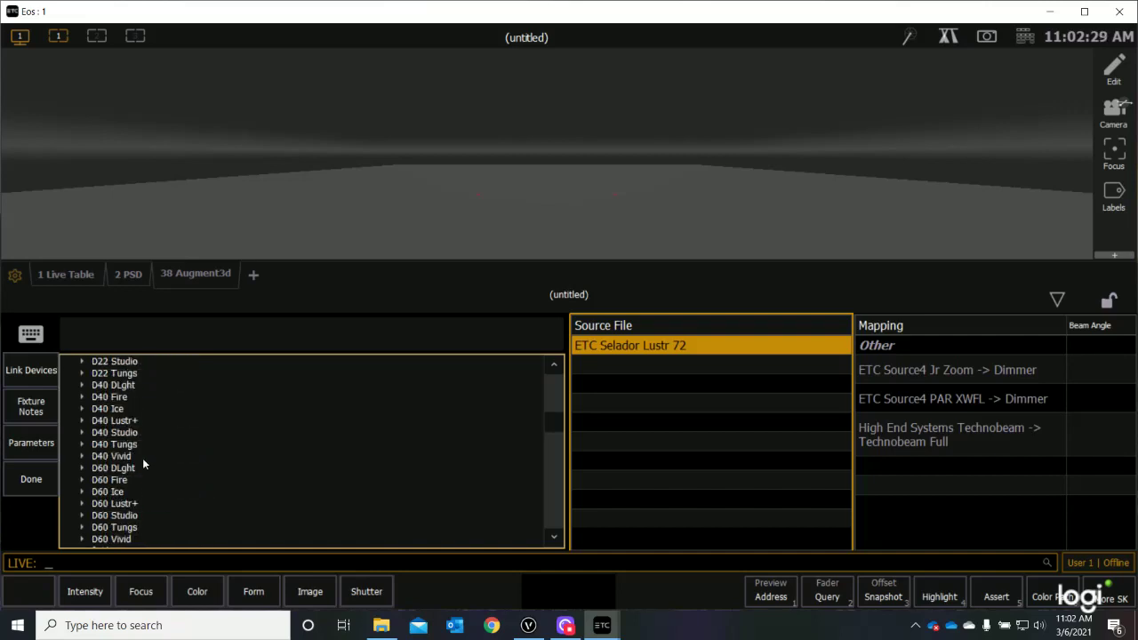
pyautogui.scroll(-1, 146, 467)
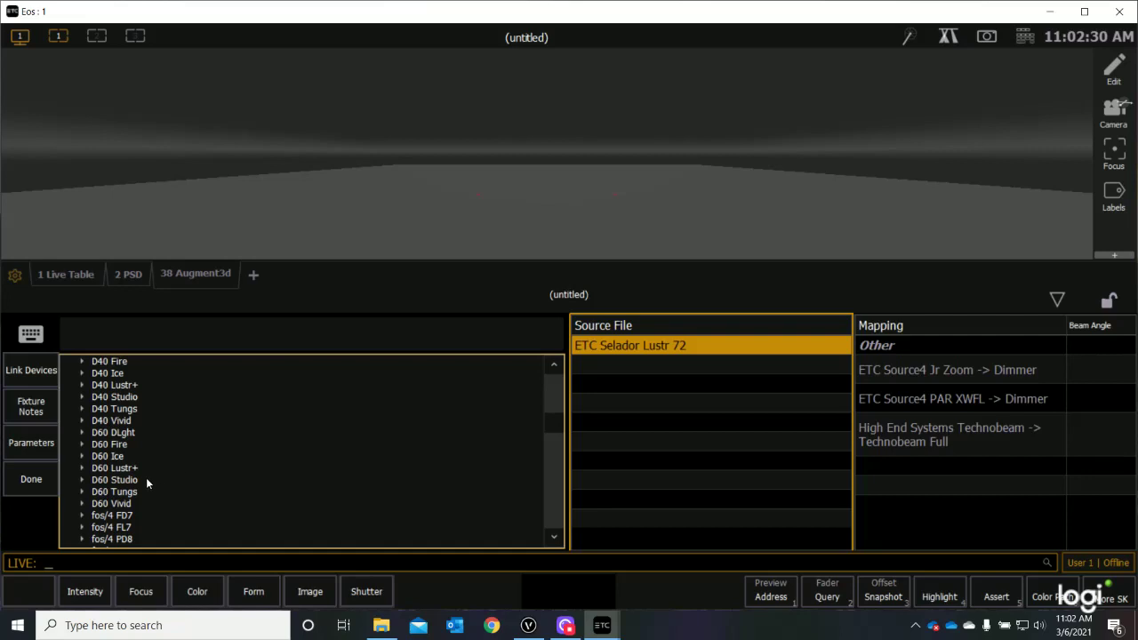
pyautogui.scroll(2, 147, 482)
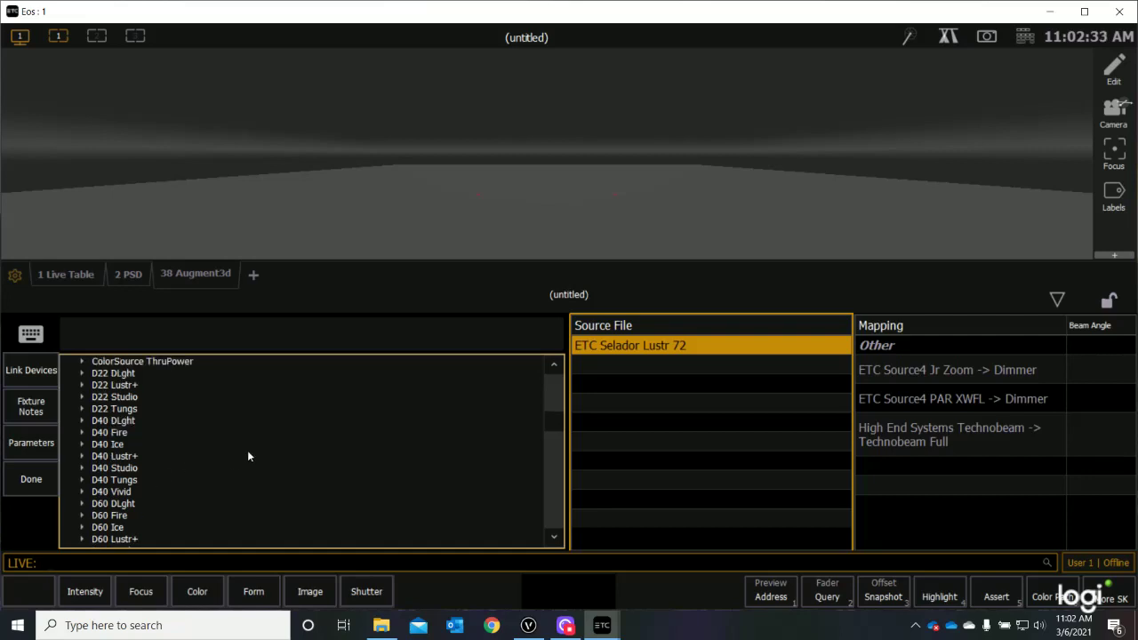
pyautogui.scroll(-1, 255, 440)
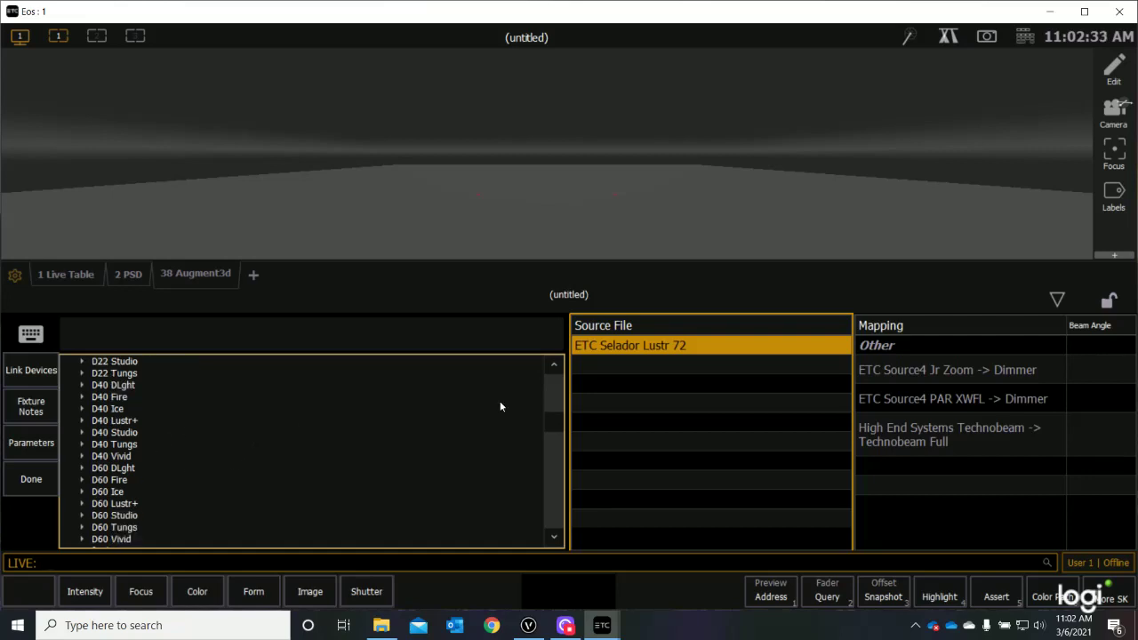
pyautogui.click(98, 505)
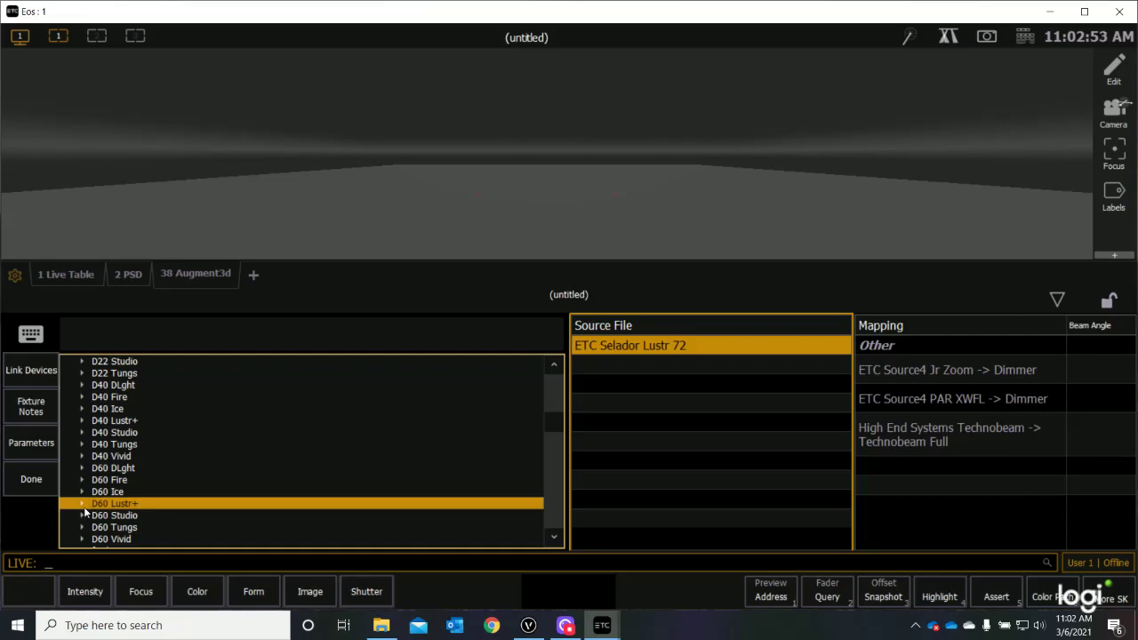
pyautogui.click(83, 505)
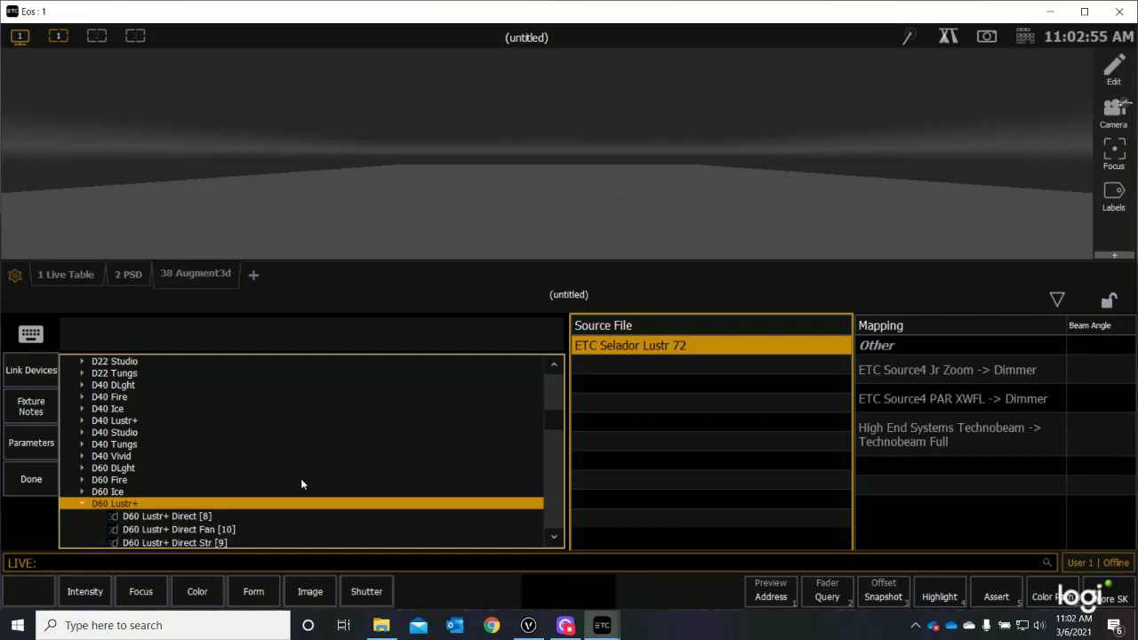
pyautogui.scroll(-3, 301, 480)
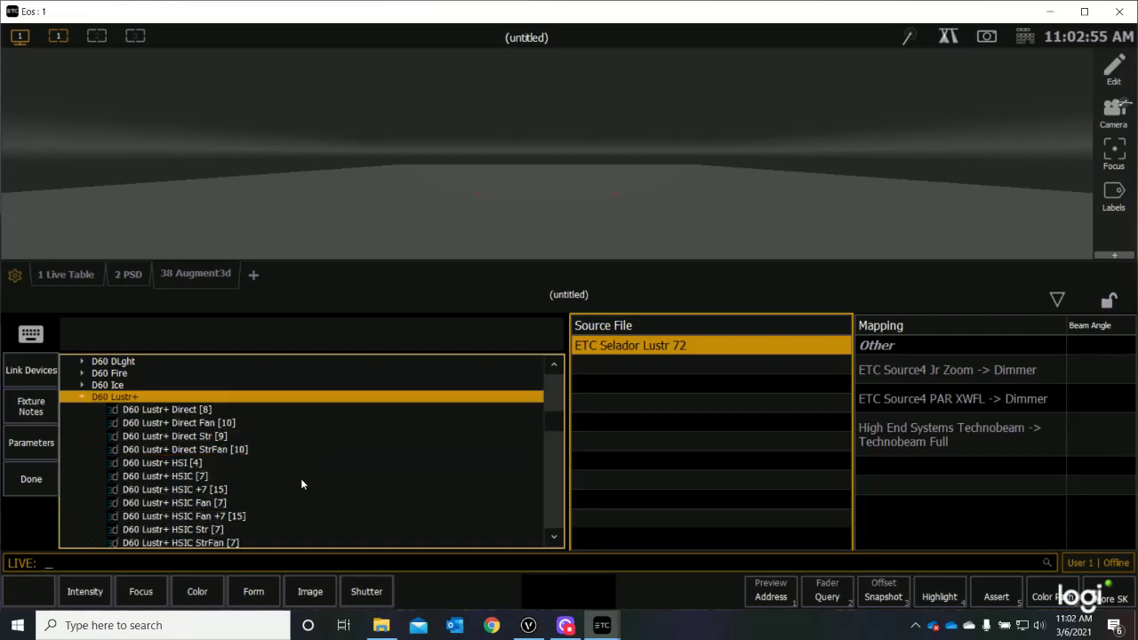
pyautogui.click(141, 439)
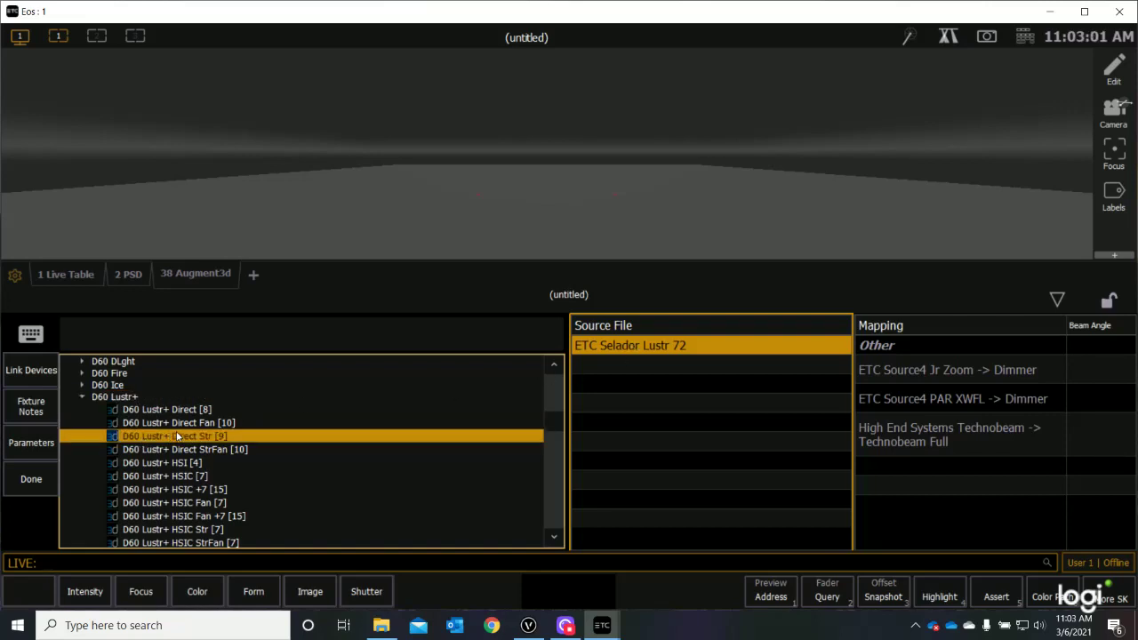
pyautogui.click(30, 371)
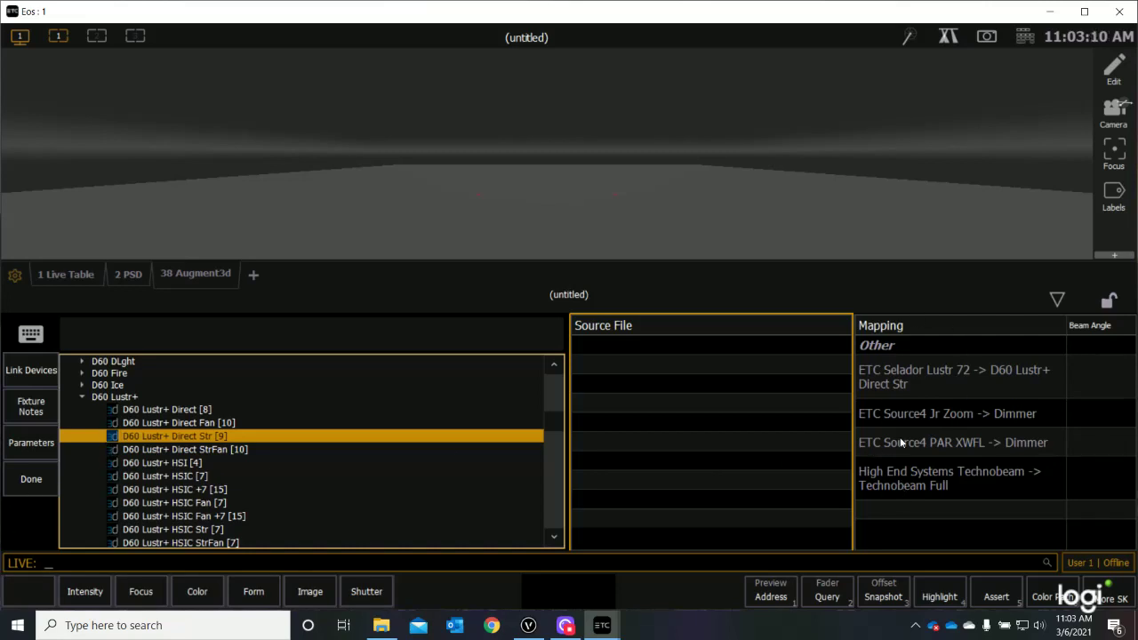
# Step: Finish the device mapping, confirm the import into the show, and collapse the file browser to enlarge the Augment3d view
pyautogui.click(36, 486)
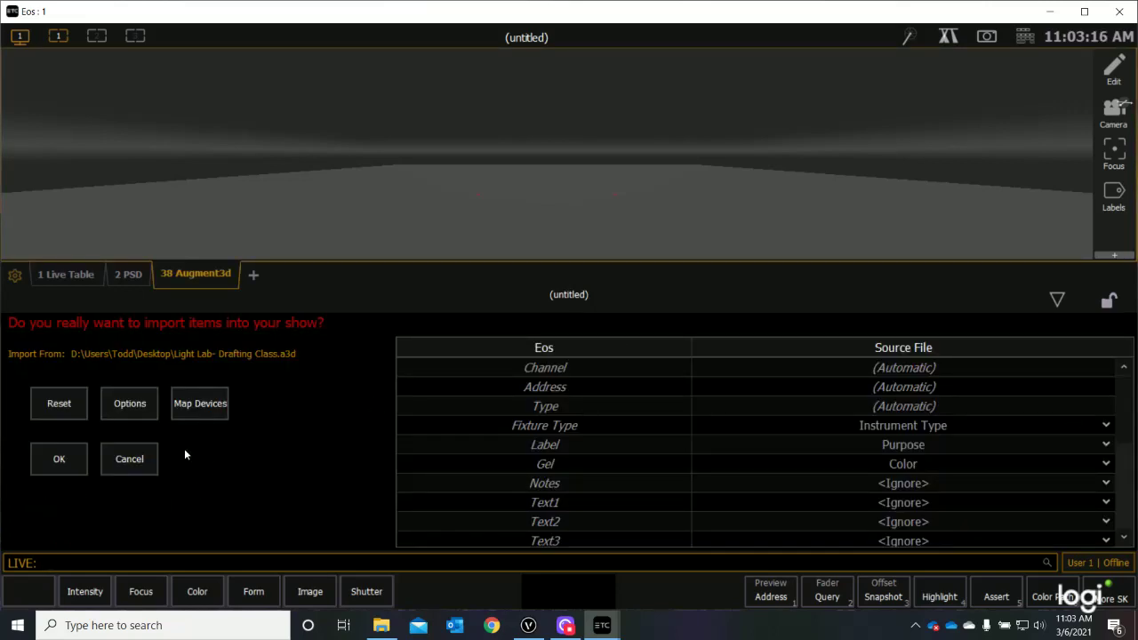
pyautogui.click(58, 460)
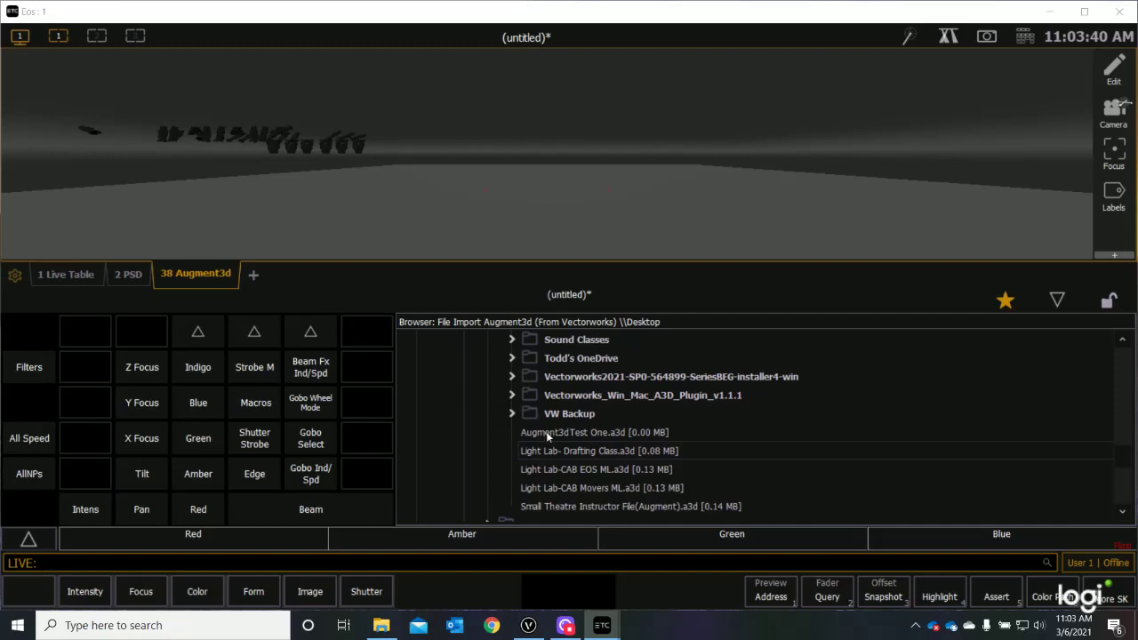
pyautogui.click(1056, 303)
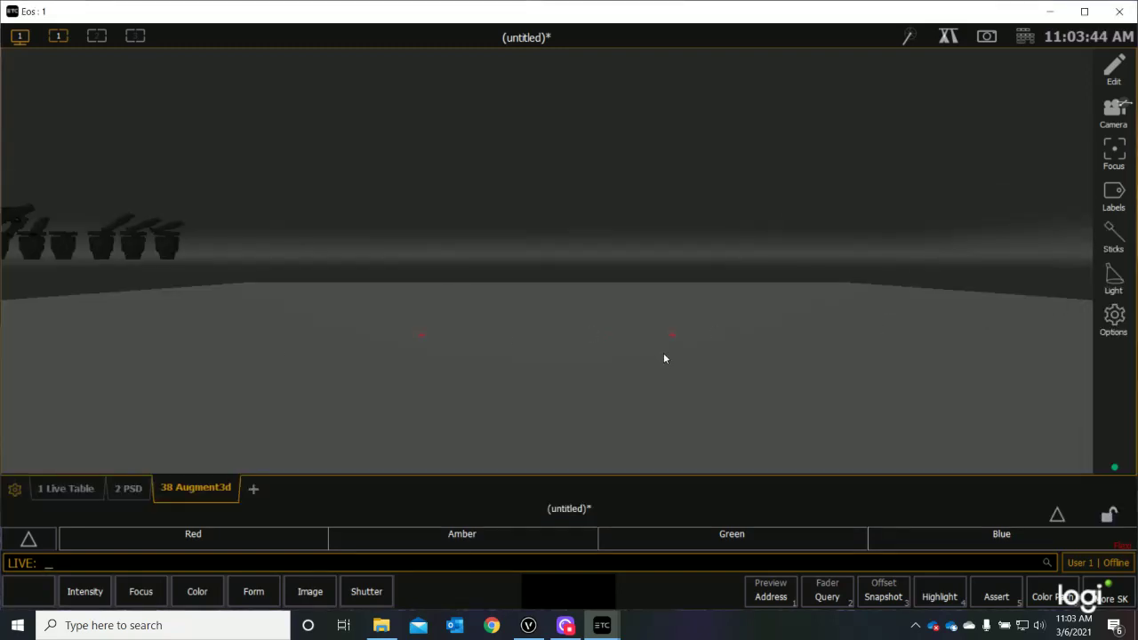